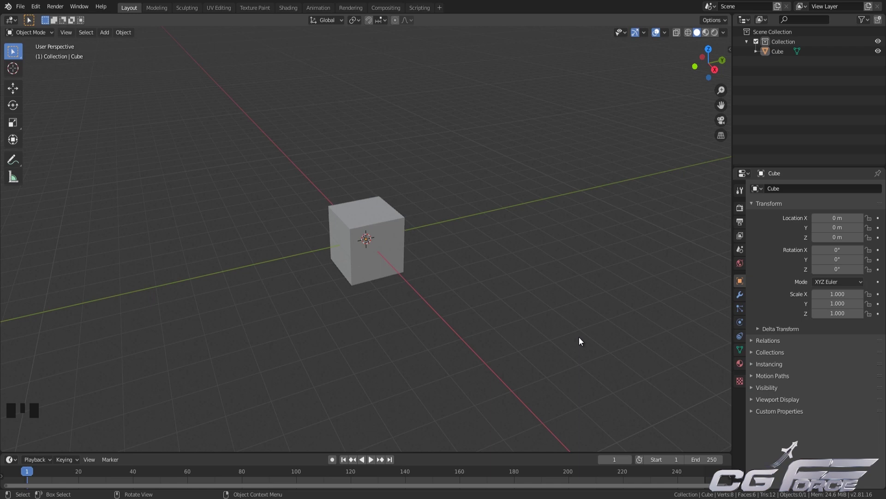
# Select the cube and enter Edit Mode on its mesh.
pyautogui.scroll(-2, 438, 180)
pyautogui.moveTo(464, 208); pyautogui.dragTo(449, 225, button='middle')
pyautogui.scroll(2, 348, 230)
pyautogui.keyDown('shift'); pyautogui.moveTo(368, 231); pyautogui.dragTo(475, 228, button='middle'); pyautogui.keyUp('shift')
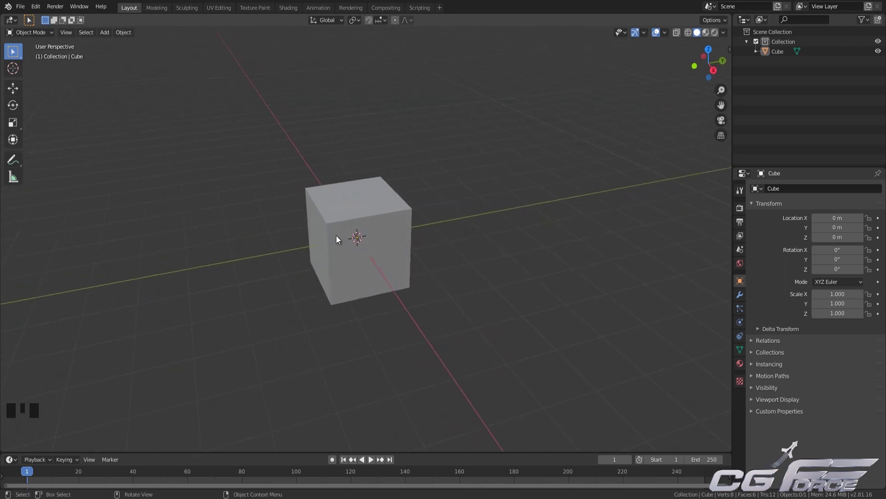
pyautogui.click(371, 216)
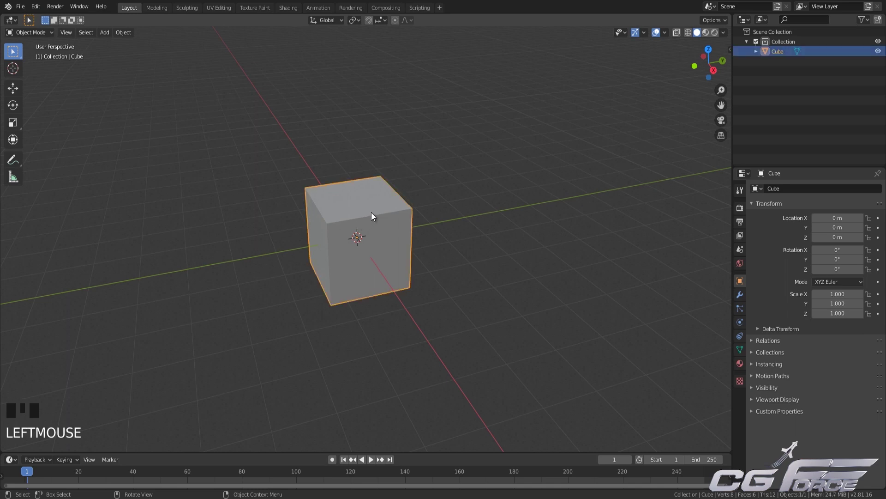
pyautogui.doubleClick(371, 212)
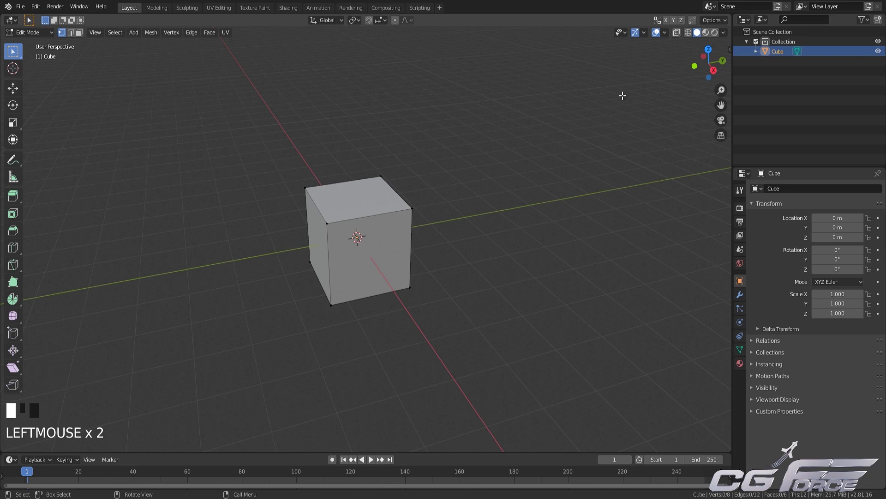
# Display the cube's vertex normals in the viewport overlays, lengthen the normal lines, and inspect them at the corners.
pyautogui.click(664, 33)
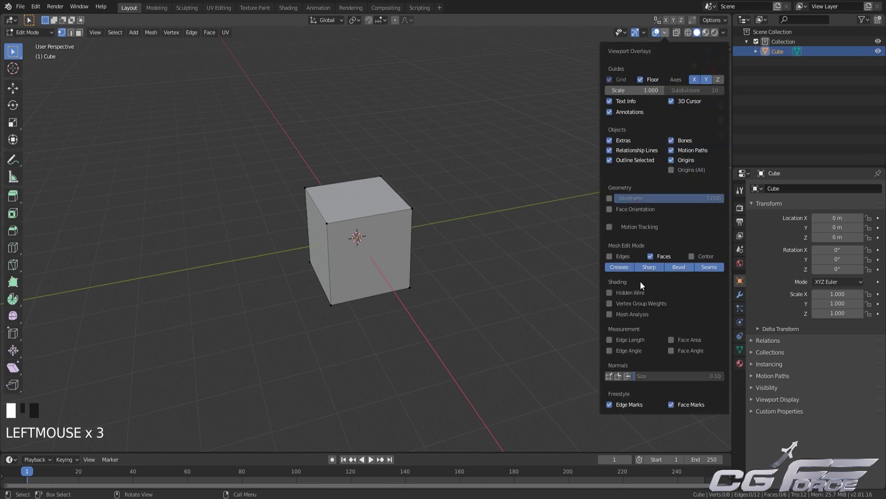
pyautogui.click(608, 376)
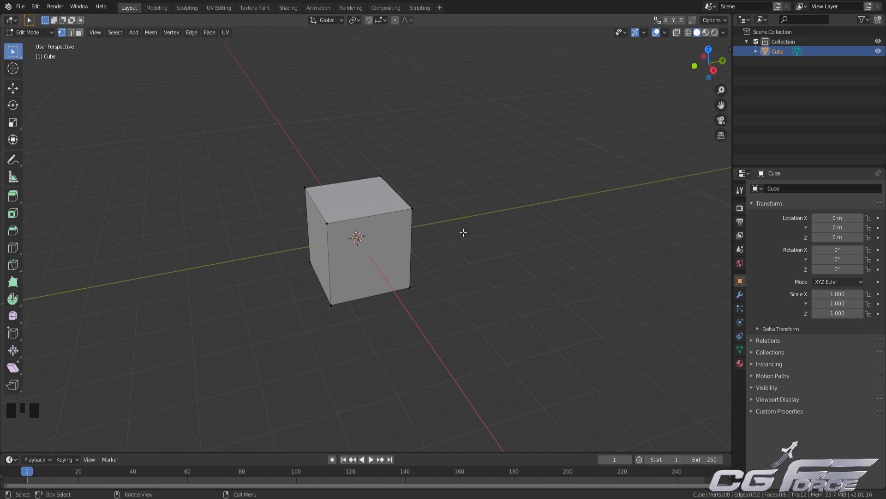
pyautogui.click(665, 32)
pyautogui.moveTo(644, 375); pyautogui.dragTo(675, 375)
pyautogui.scroll(2, 399, 261)
pyautogui.moveTo(399, 261); pyautogui.dragTo(410, 250, button='middle')
pyautogui.scroll(1, 410, 250)
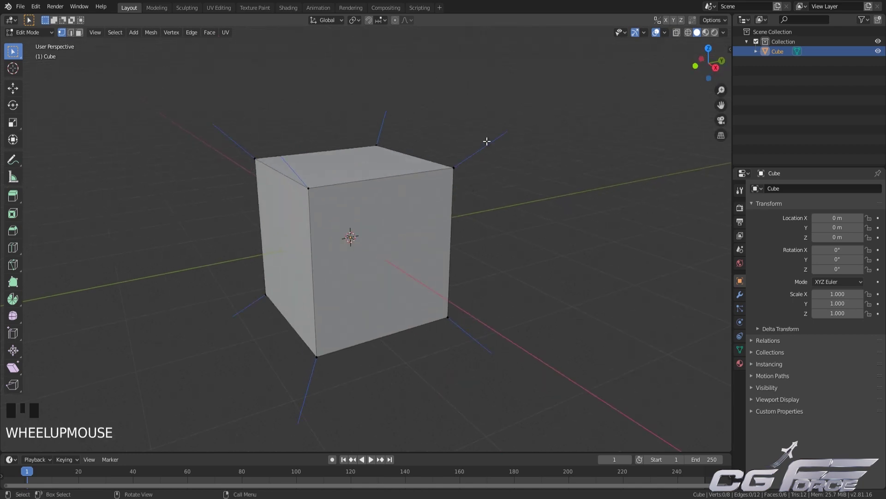
pyautogui.moveTo(457, 170); pyautogui.dragTo(329, 177, button='middle')
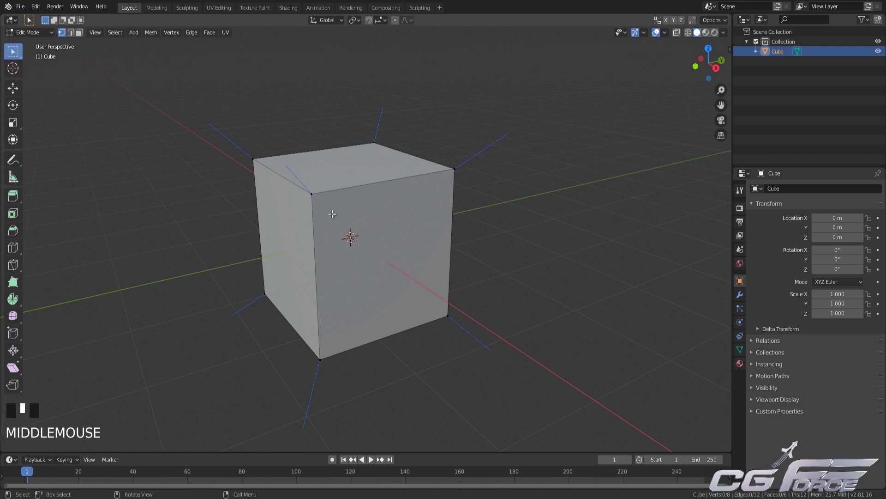
# Display split normals instead of vertex normals and examine the lines at the cube's upper corners.
pyautogui.click(665, 33)
pyautogui.click(616, 376)
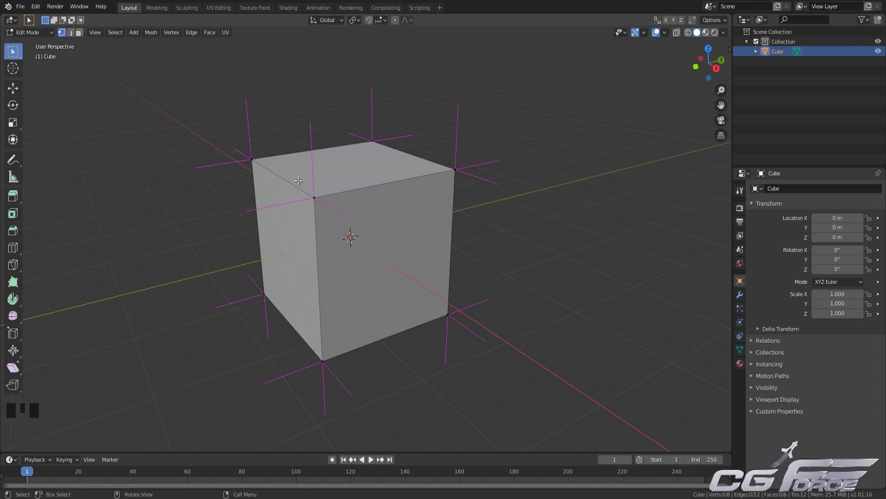
pyautogui.scroll(2, 294, 193)
pyautogui.scroll(-1, 330, 212)
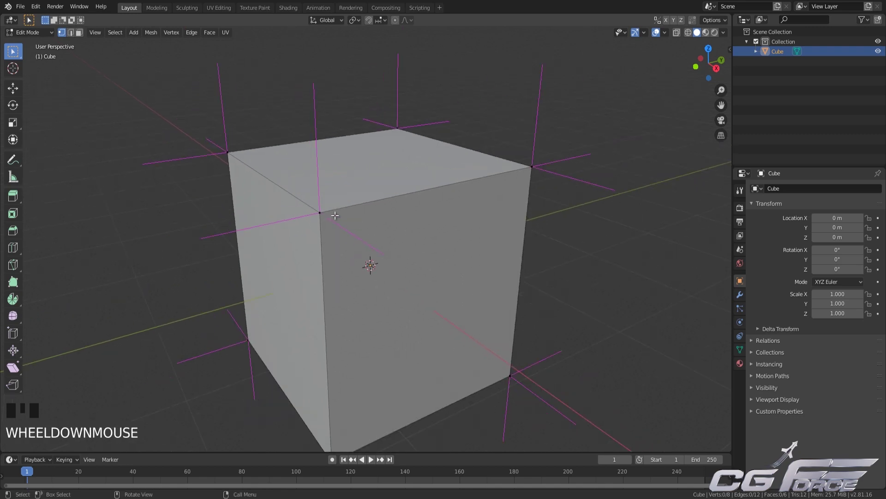
pyautogui.keyDown('shift'); pyautogui.moveTo(346, 203); pyautogui.dragTo(303, 259, button='middle'); pyautogui.keyUp('shift')
pyautogui.scroll(1, 352, 228)
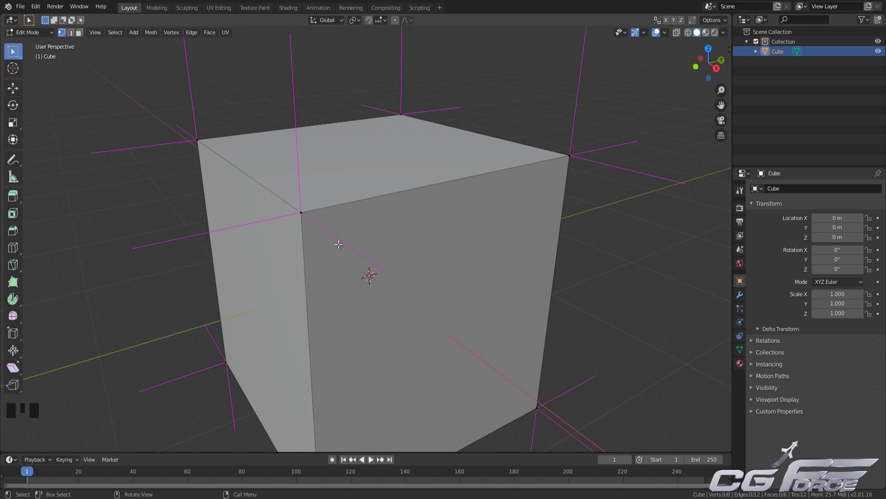
pyautogui.keyDown('shift'); pyautogui.moveTo(257, 192); pyautogui.dragTo(328, 335, button='middle'); pyautogui.keyUp('shift')
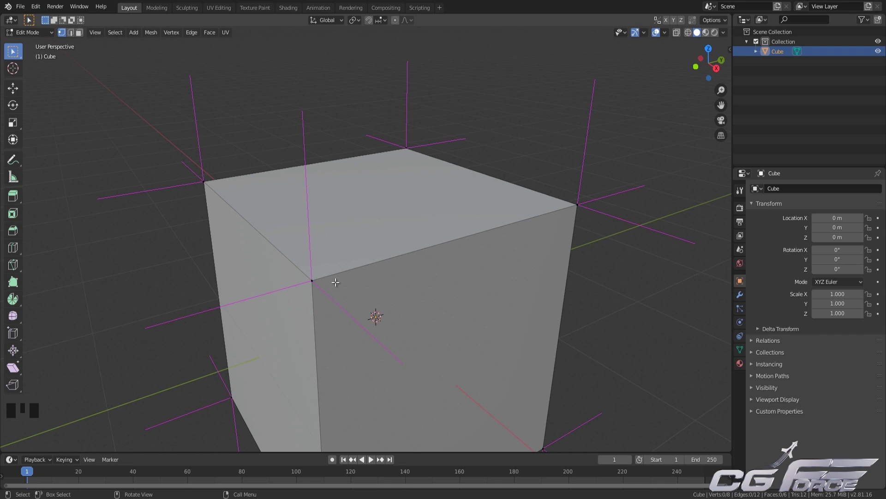
pyautogui.moveTo(288, 294); pyautogui.dragTo(307, 294, button='middle')
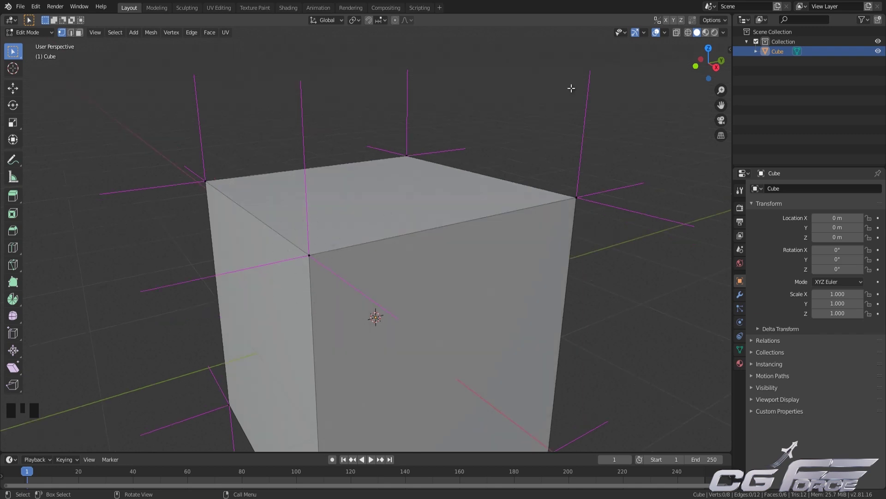
pyautogui.scroll(-2, 479, 204)
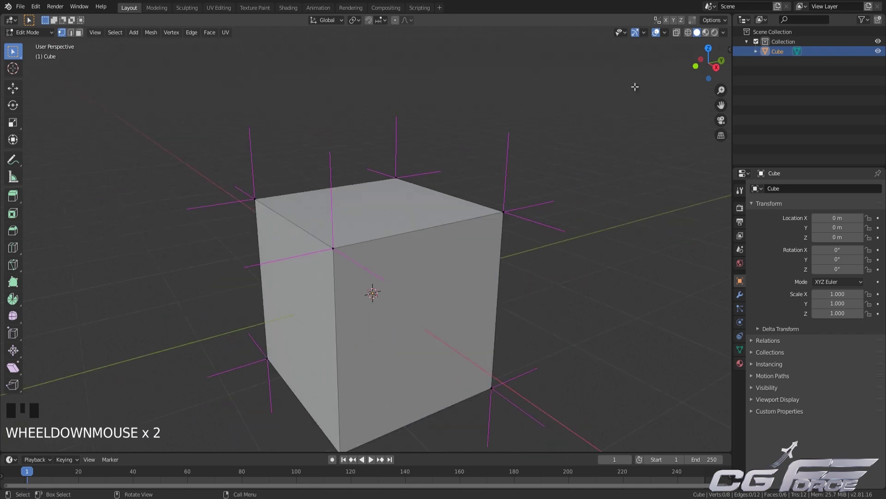
# Display face normals instead of split normals to inspect them around the cube, and hide the normals again.
pyautogui.click(665, 32)
pyautogui.click(620, 376)
pyautogui.click(626, 377)
pyautogui.moveTo(406, 295); pyautogui.dragTo(444, 272, button='middle')
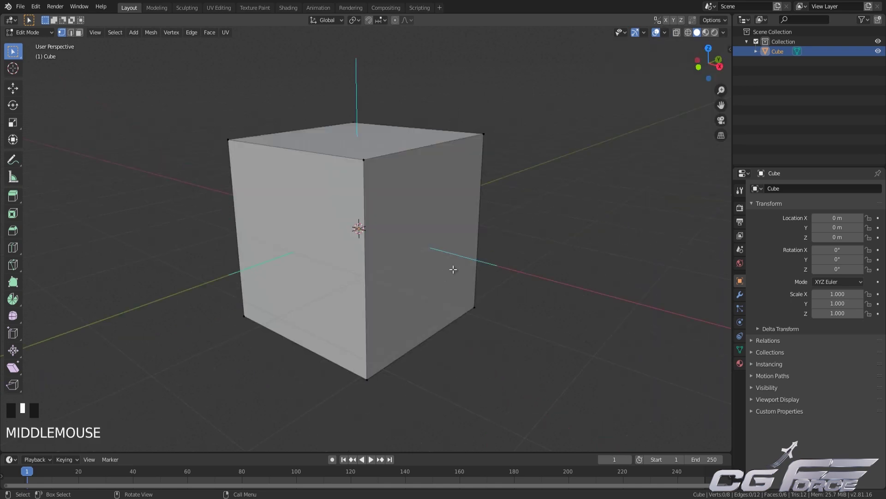
pyautogui.moveTo(435, 267); pyautogui.dragTo(435, 263, button='middle')
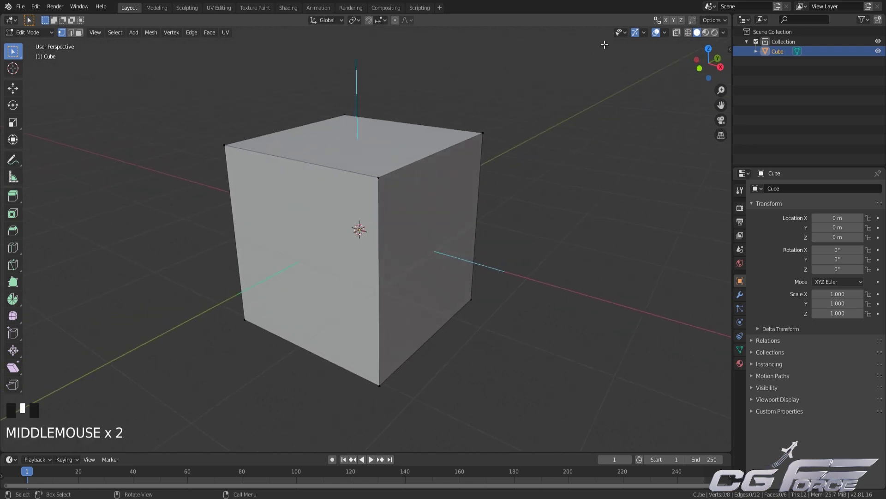
pyautogui.click(665, 32)
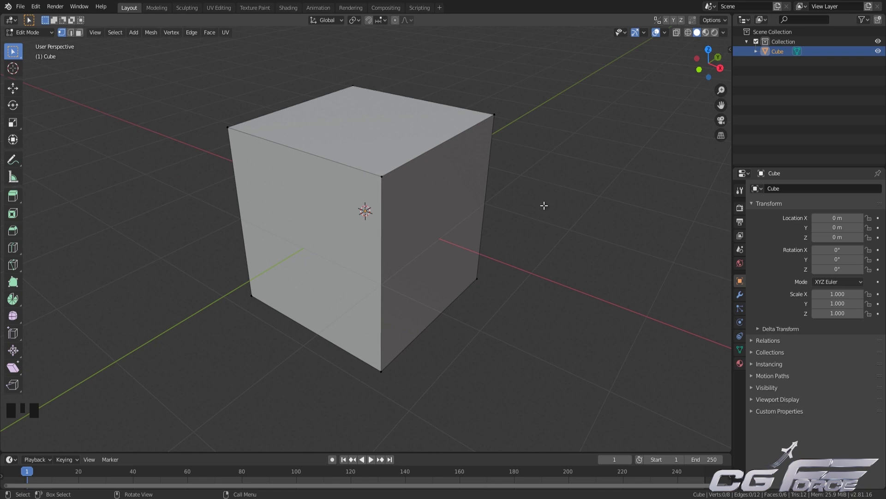
pyautogui.moveTo(544, 200); pyautogui.dragTo(549, 199, button='middle')
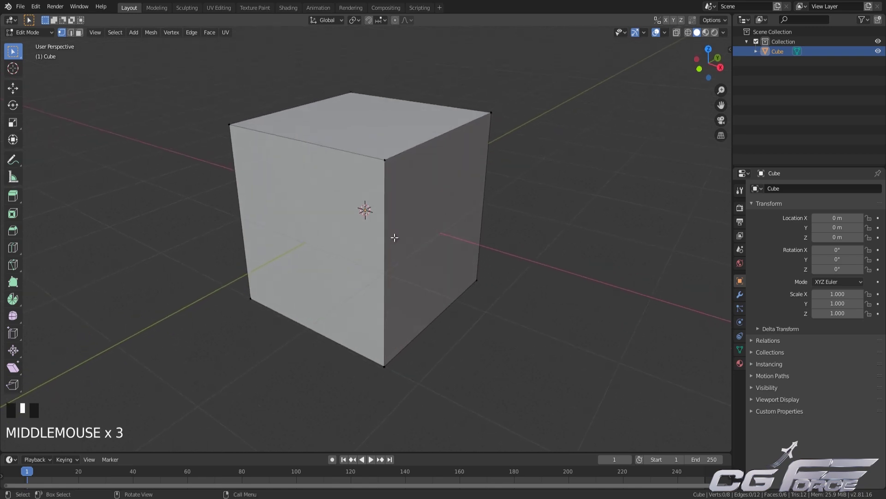
# Flip the normal of the cube's +X side face using face selection, and return to Object Mode.
pyautogui.press('3')
pyautogui.click(438, 207)
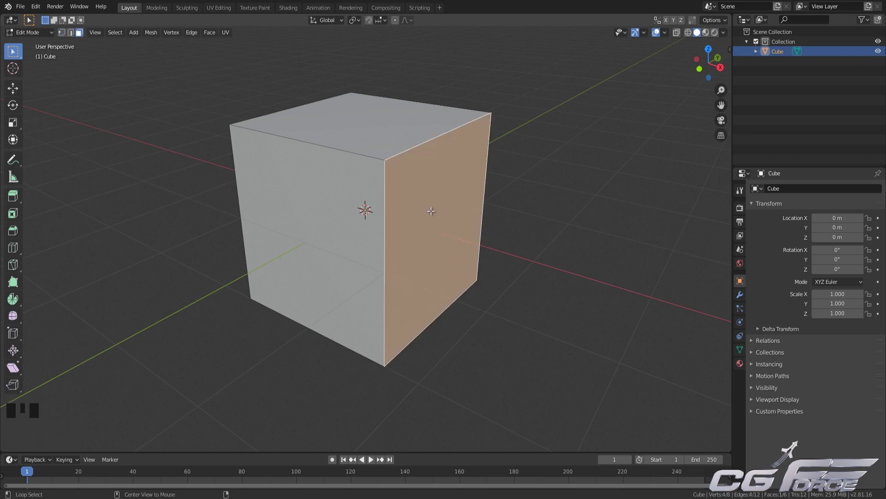
pyautogui.hotkey('alt', 'n')
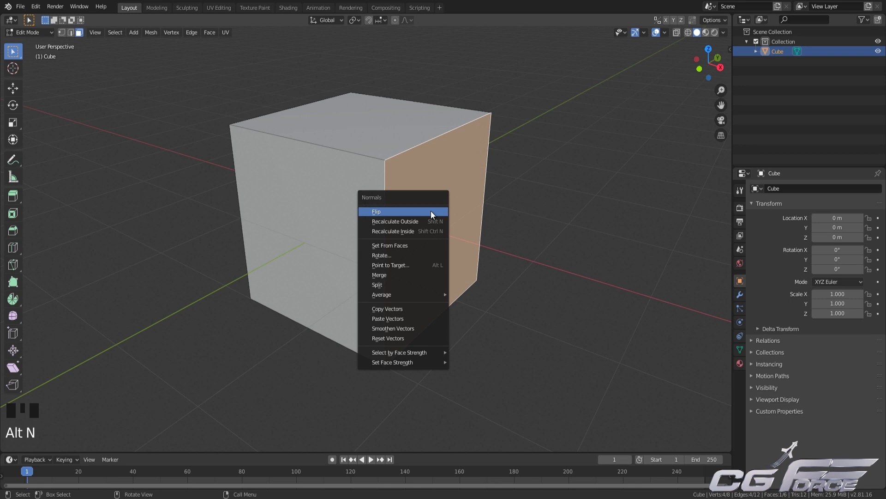
pyautogui.click(399, 213)
pyautogui.moveTo(401, 211); pyautogui.dragTo(444, 220, button='middle')
pyautogui.press('Tab')
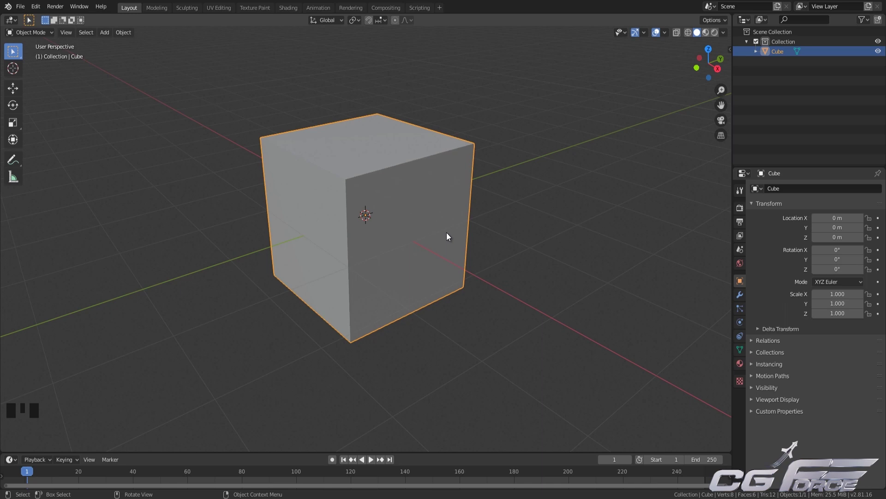
# Turn on the Face Orientation overlay to inspect the direction of the cube's faces, and turn it off again.
pyautogui.moveTo(508, 242); pyautogui.dragTo(483, 231, button='middle')
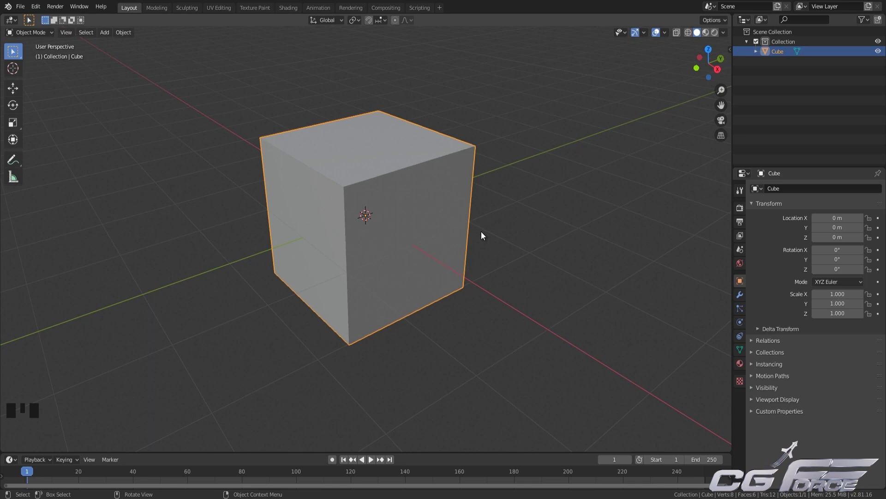
pyautogui.moveTo(482, 232); pyautogui.dragTo(547, 163, button='middle')
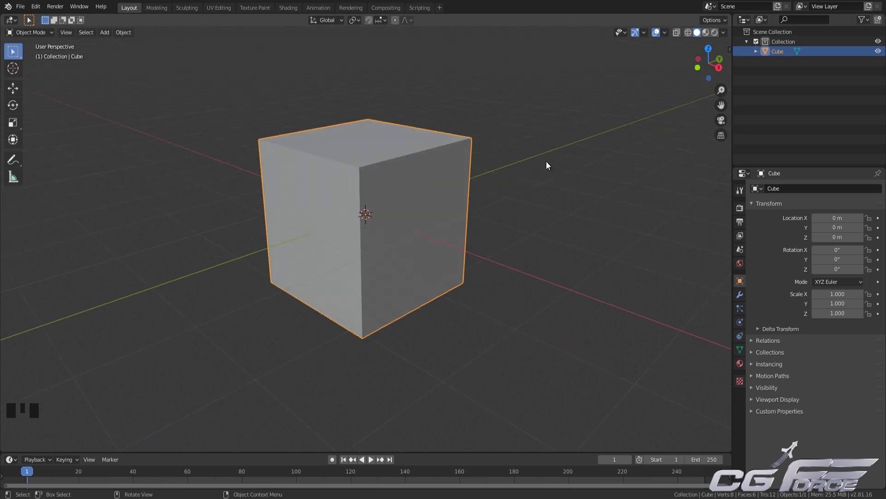
pyautogui.click(665, 32)
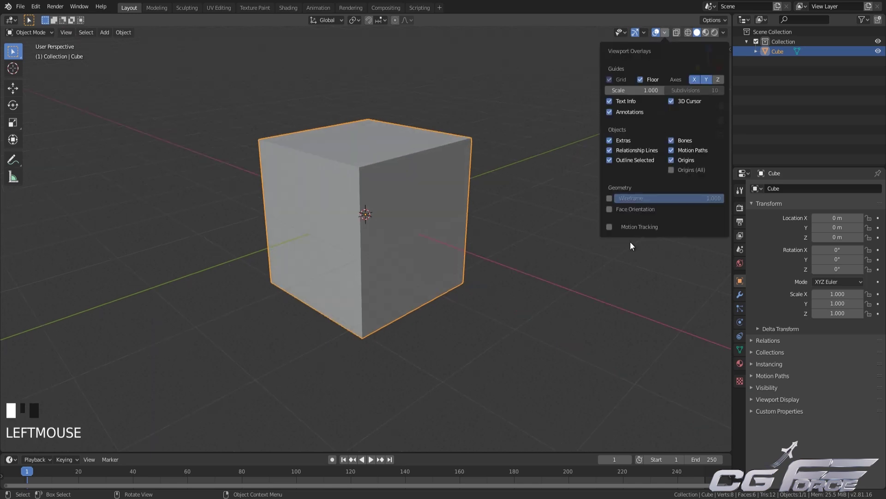
pyautogui.click(610, 209)
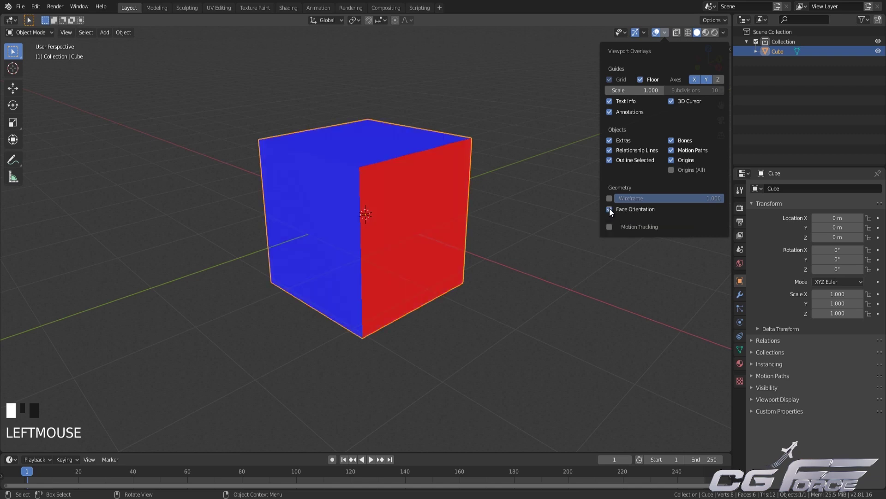
pyautogui.moveTo(532, 227)
pyautogui.mouseDown(button='middle')
pyautogui.moveTo(528, 241)
pyautogui.moveTo(537, 236)
pyautogui.mouseUp(button='middle')
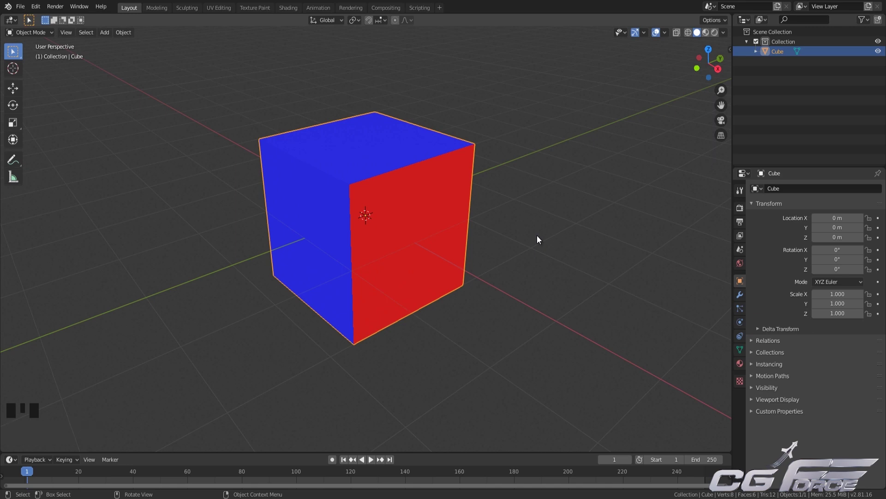
pyautogui.moveTo(554, 252)
pyautogui.mouseDown(button='middle')
pyautogui.moveTo(508, 182)
pyautogui.moveTo(558, 261)
pyautogui.mouseUp(button='middle')
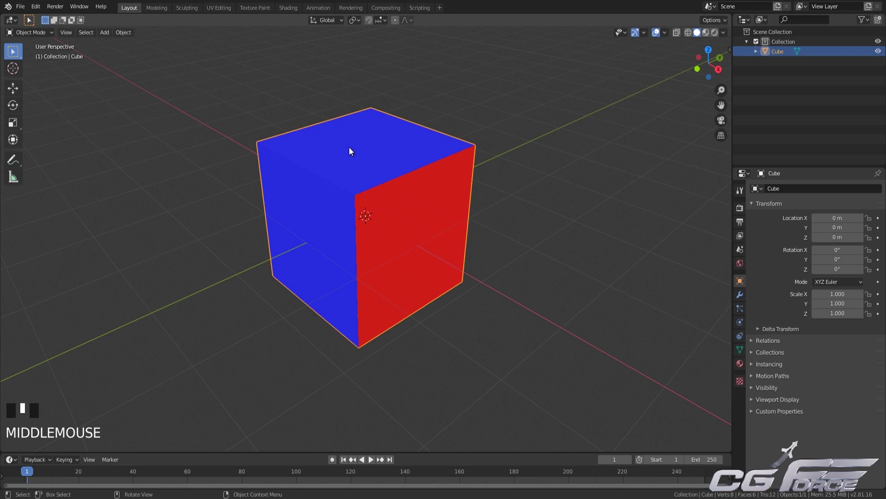
pyautogui.moveTo(336, 178); pyautogui.dragTo(408, 214, button='middle')
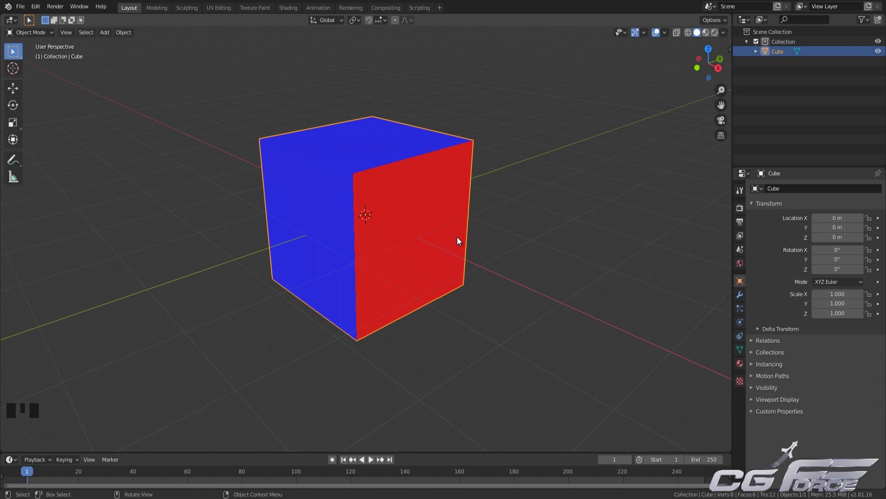
pyautogui.click(665, 32)
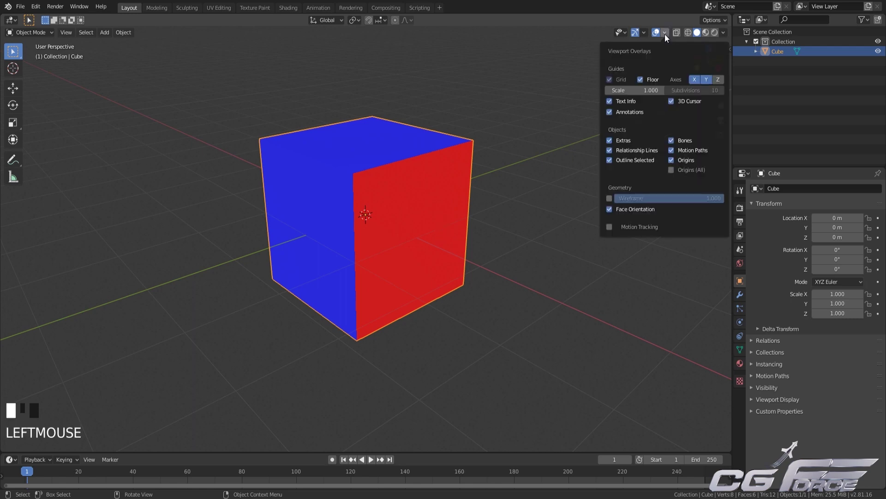
pyautogui.click(609, 208)
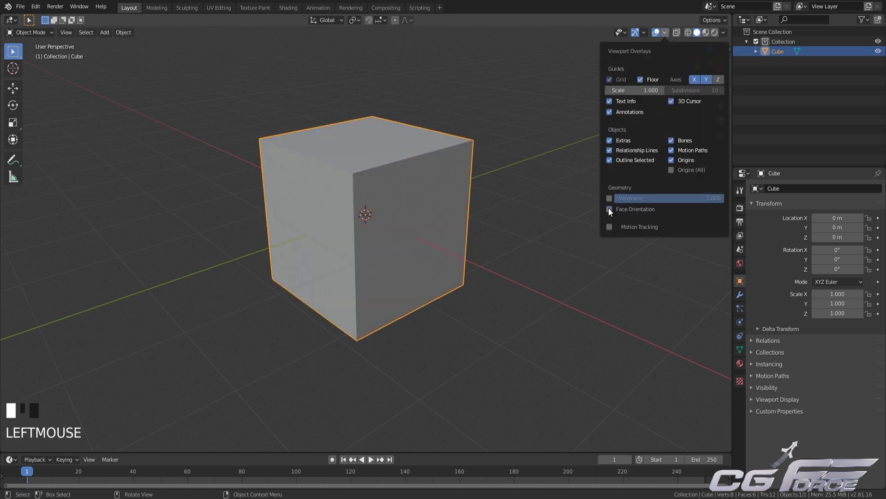
# Enable Backface Culling in the viewport shading and view the cube's flipped face in Right Orthographic view.
pyautogui.click(724, 32)
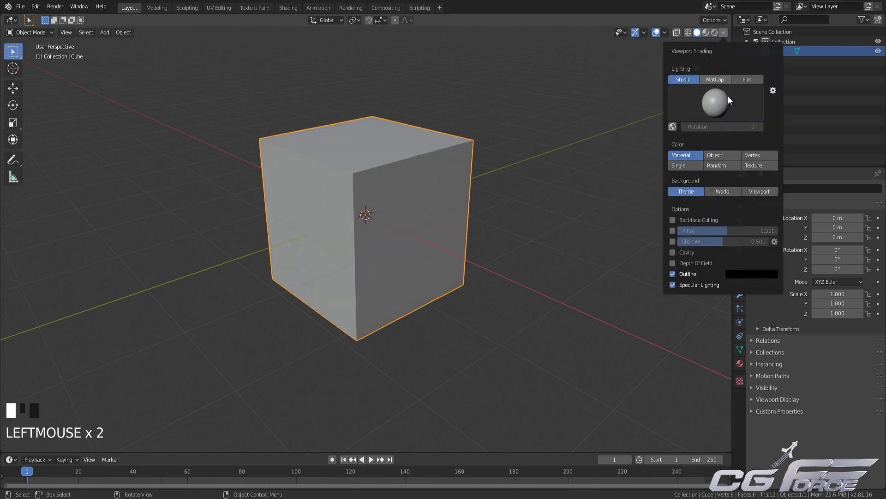
pyautogui.click(673, 221)
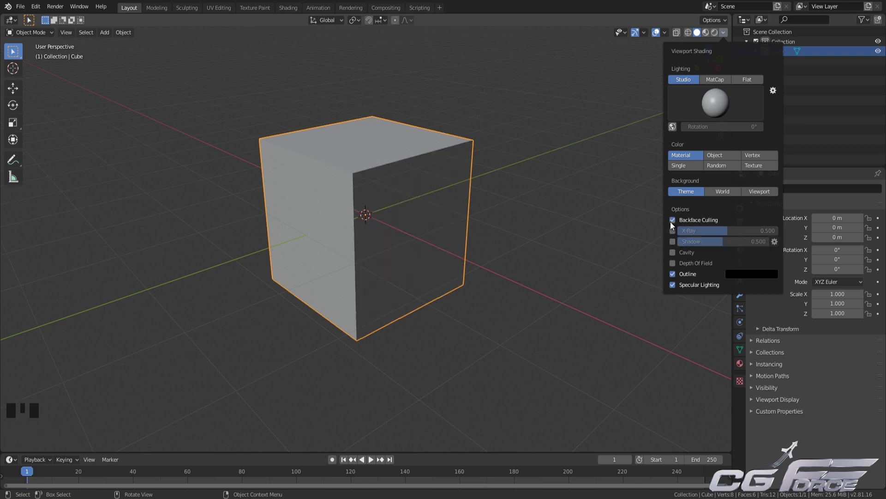
pyautogui.moveTo(637, 222)
pyautogui.mouseDown(button='middle')
pyautogui.moveTo(541, 220)
pyautogui.moveTo(680, 109)
pyautogui.mouseUp(button='middle')
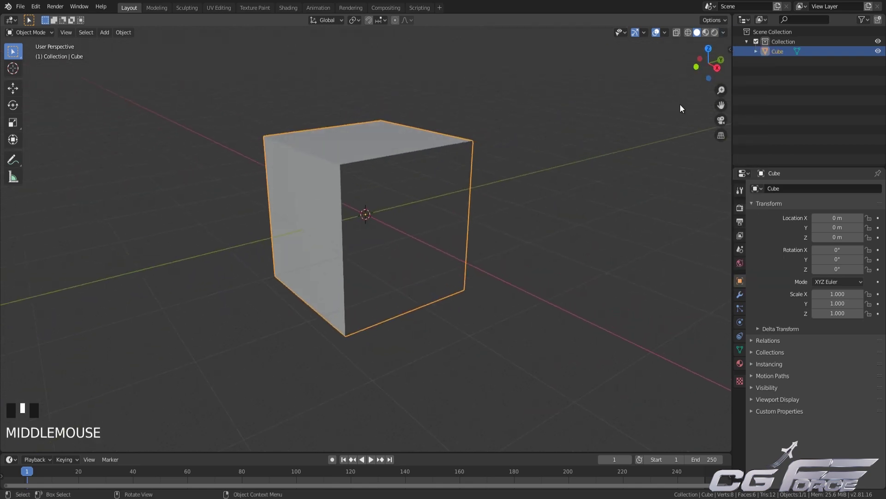
pyautogui.moveTo(596, 197); pyautogui.dragTo(680, 231, button='middle')
pyautogui.moveTo(660, 228); pyautogui.dragTo(534, 184, button='middle')
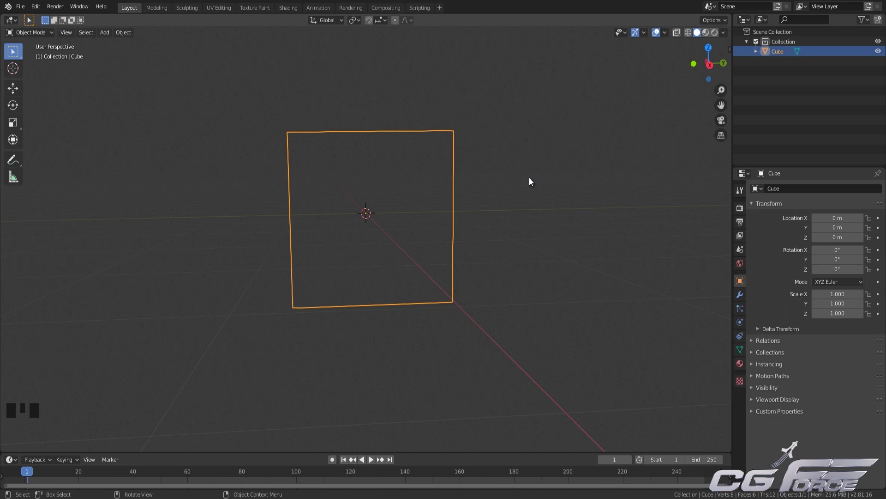
pyautogui.press('KP_3')
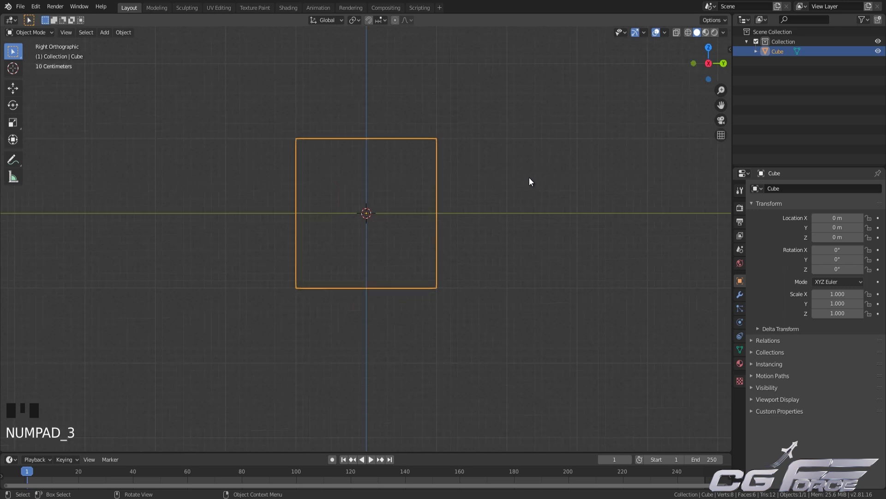
pyautogui.scroll(2, 502, 182)
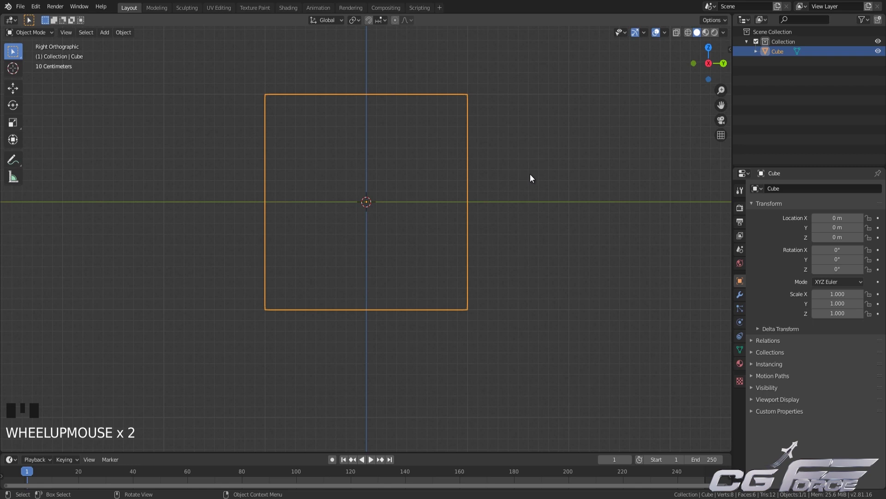
# Deselect the cube and select it again through its culled face in Right Orthographic view.
pyautogui.click(597, 169)
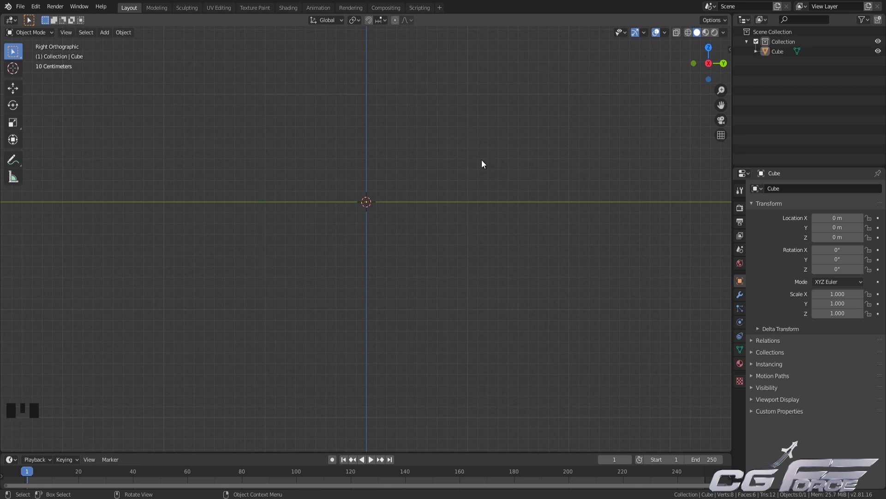
pyautogui.click(392, 146)
pyautogui.click(314, 141)
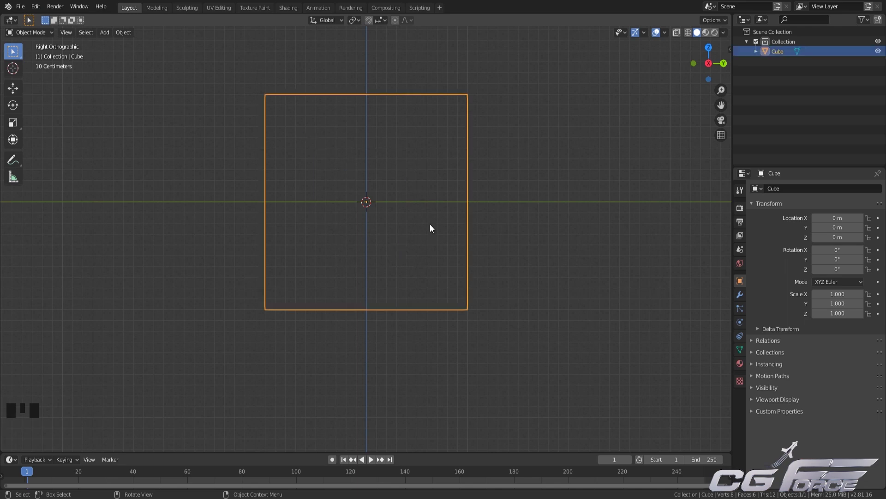
pyautogui.click(723, 32)
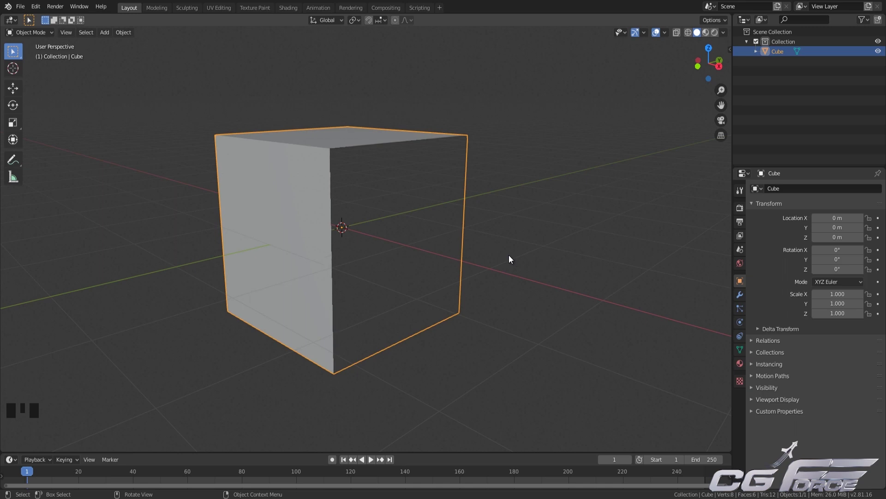
# Select all of the cube's faces in Edit Mode, recalculate their normals to the outside, and show the operation's options.
pyautogui.press('Tab')
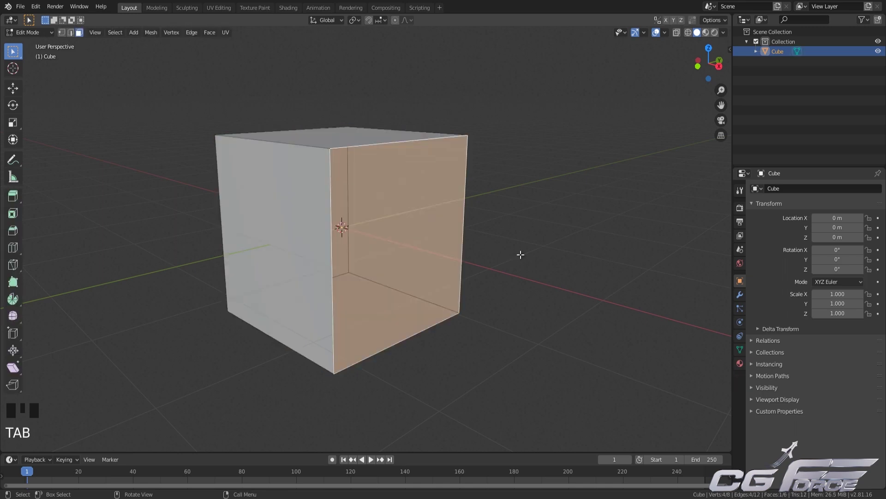
pyautogui.press('a')
pyautogui.press('shift')
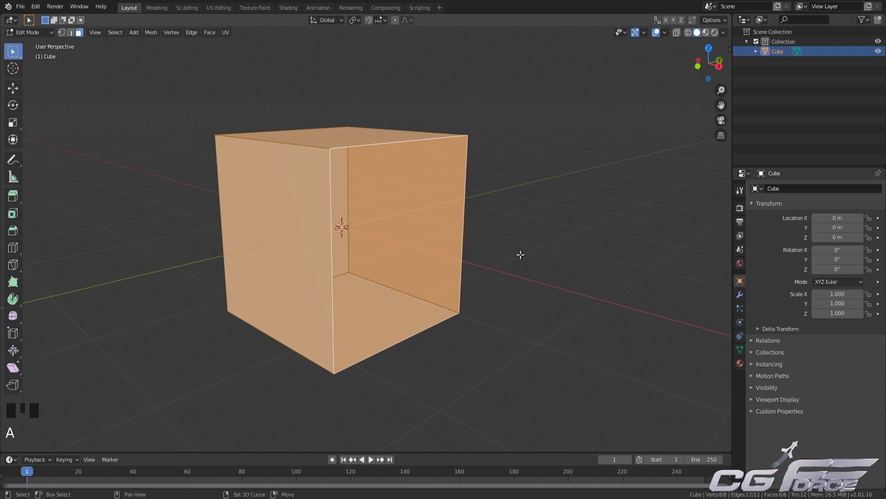
pyautogui.hotkey('shift', 'n')
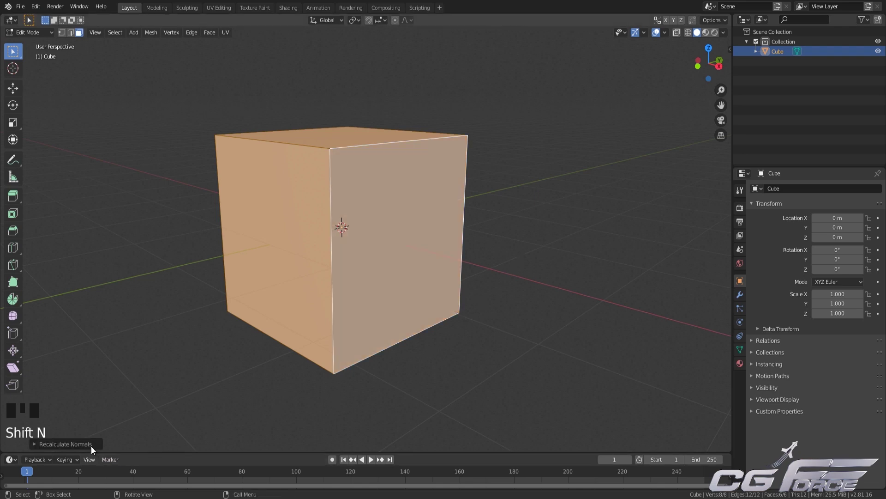
pyautogui.click(62, 444)
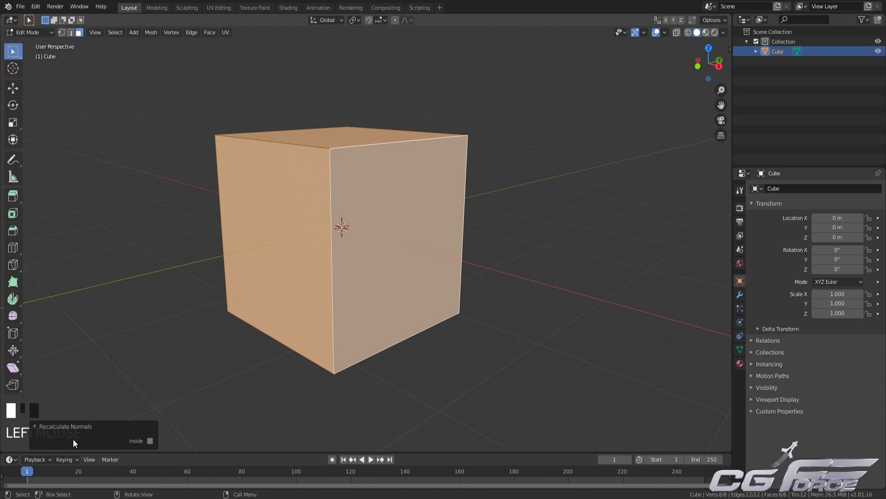
# Display the face normals to check their directions around the cube, and return to Object Mode.
pyautogui.click(664, 32)
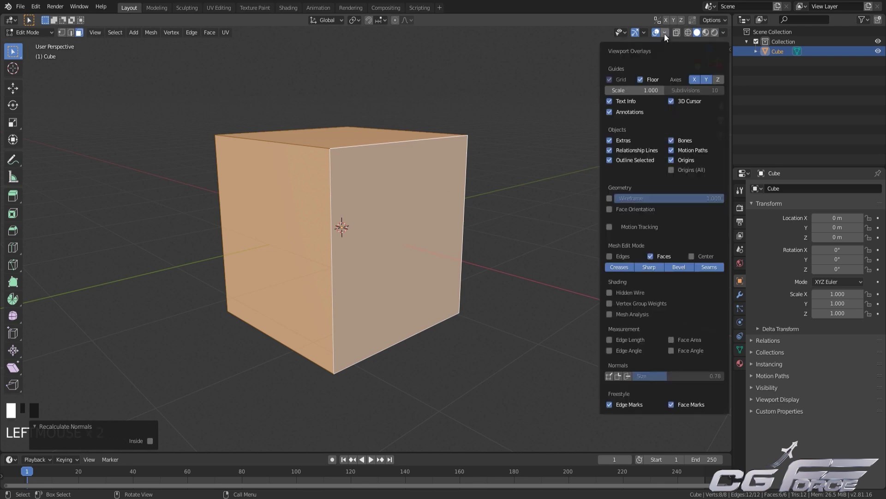
pyautogui.click(627, 376)
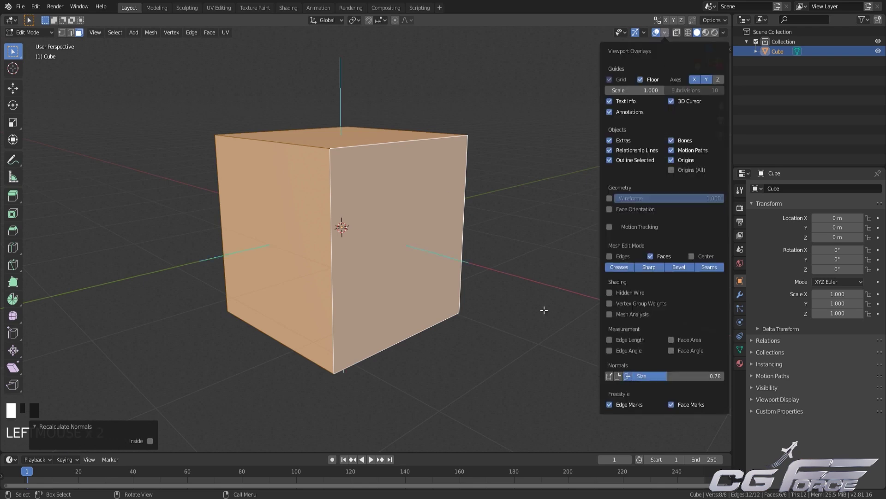
pyautogui.scroll(-2, 535, 253)
pyautogui.moveTo(534, 253); pyautogui.dragTo(568, 253, button='middle')
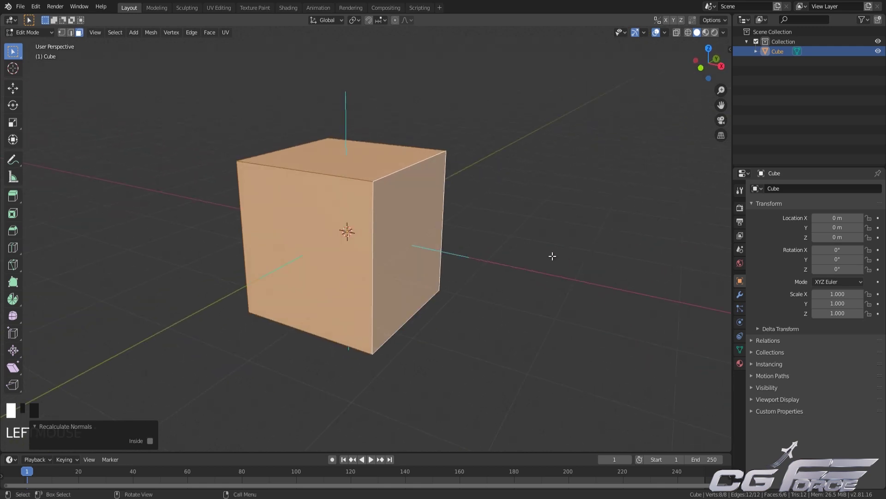
pyautogui.click(553, 256)
pyautogui.press('Tab')
pyautogui.moveTo(538, 254); pyautogui.dragTo(521, 161, button='middle')
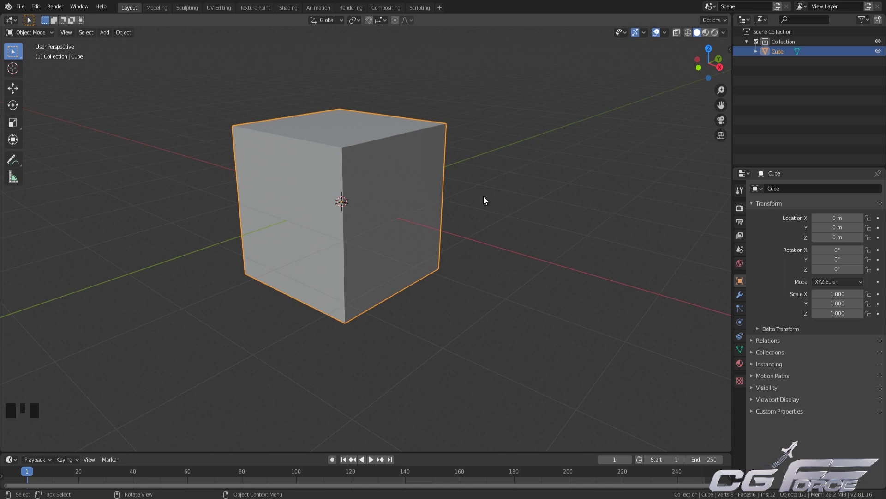
# Delete the cube and add a mesh cylinder in its place.
pyautogui.press('Delete')
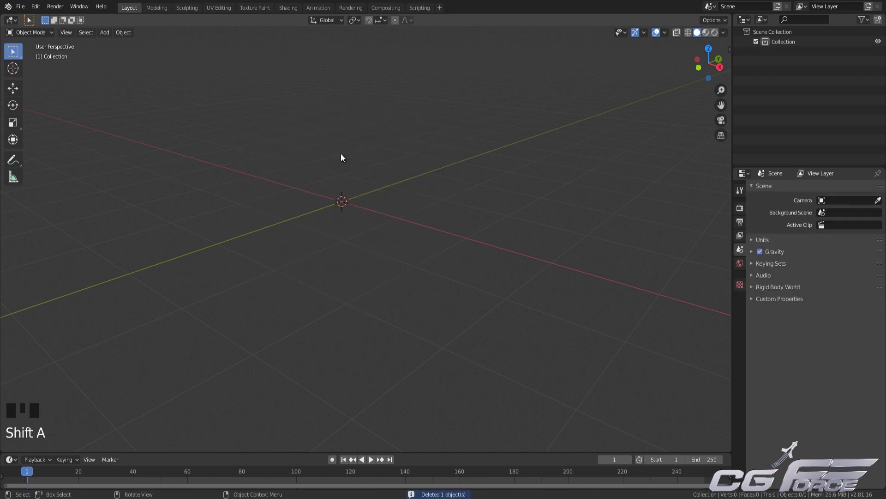
pyautogui.hotkey('shift', 'a')
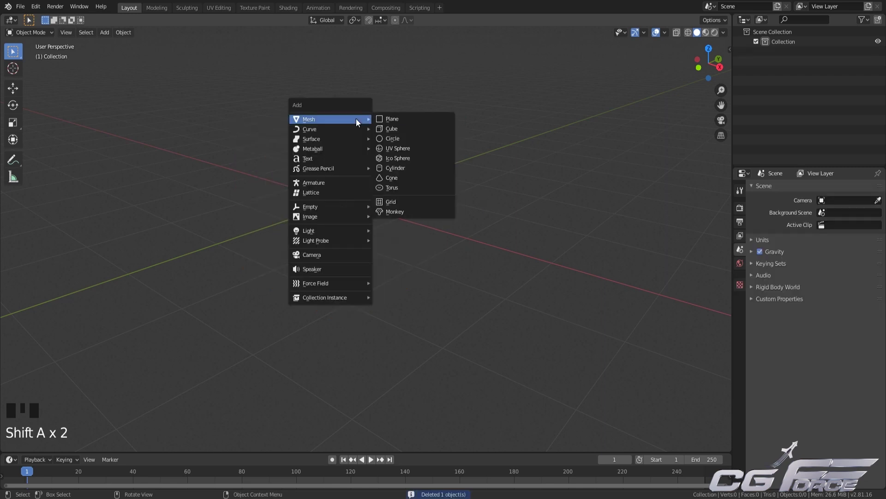
pyautogui.click(413, 167)
pyautogui.scroll(-2, 419, 151)
pyautogui.scroll(2, 424, 172)
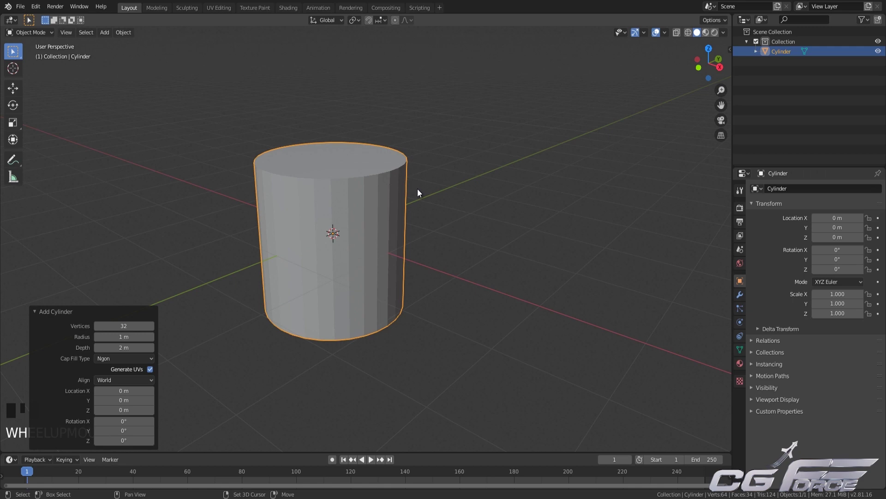
# Move the cylinder up along the Z axis by about 1.07 m.
pyautogui.keyDown('shift'); pyautogui.moveTo(417, 188); pyautogui.dragTo(437, 151, button='middle'); pyautogui.keyUp('shift')
pyautogui.moveTo(385, 181); pyautogui.dragTo(384, 179, button='middle')
pyautogui.press('g')
pyautogui.press('z')
pyautogui.click(439, 187)
pyautogui.scroll(-2, 442, 189)
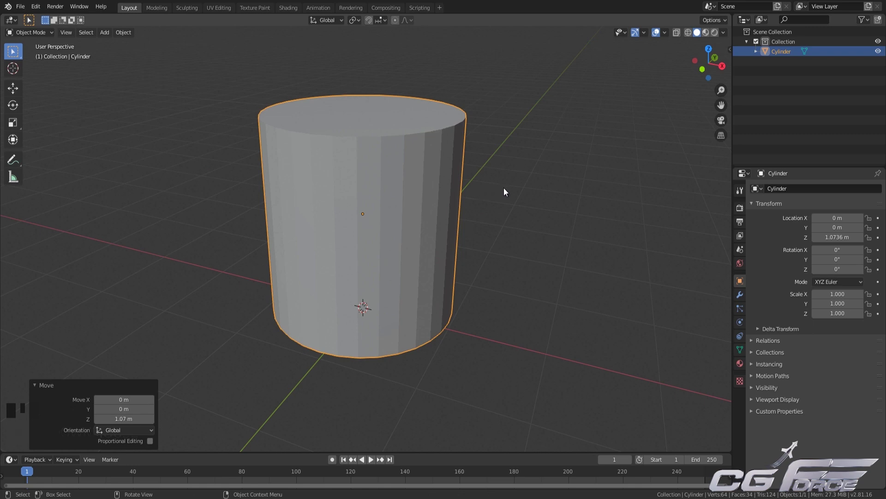
# Examine the flat-shaded facets around the cylinder's side from several angles.
pyautogui.moveTo(504, 187); pyautogui.dragTo(454, 203, button='middle')
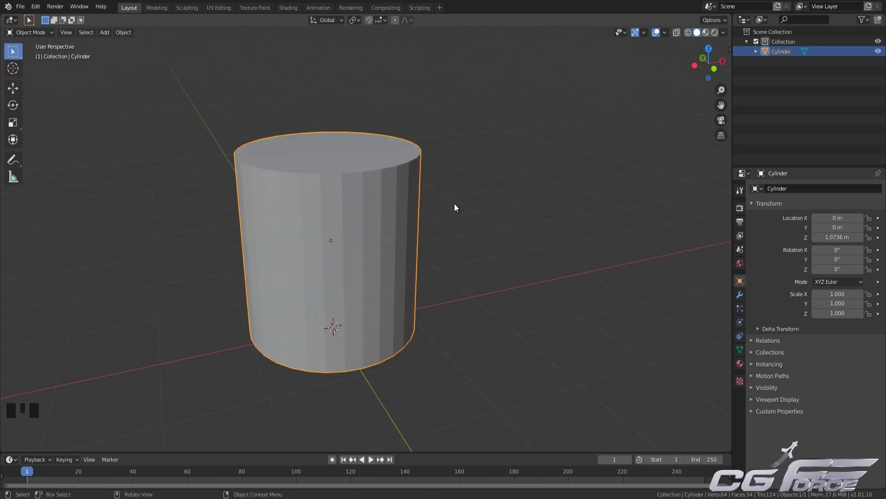
pyautogui.keyDown('shift'); pyautogui.moveTo(358, 260); pyautogui.dragTo(355, 259, button='middle'); pyautogui.keyUp('shift')
pyautogui.scroll(2, 362, 249)
pyautogui.scroll(-1, 392, 242)
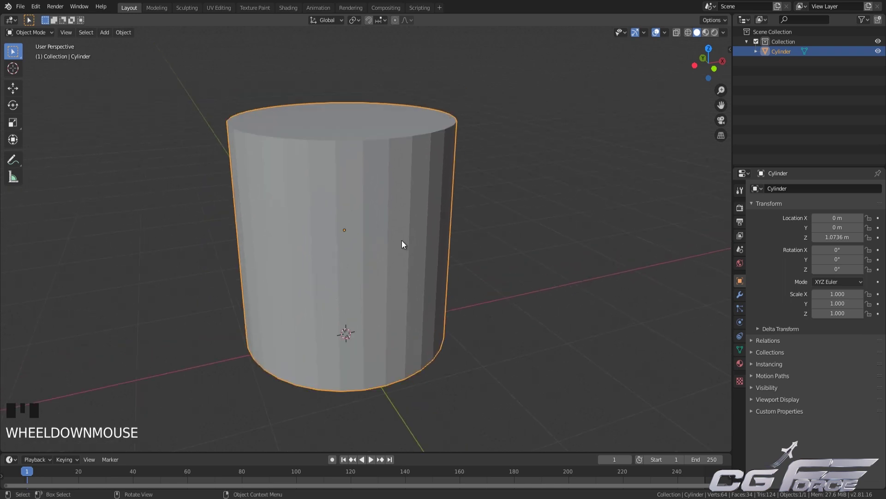
pyautogui.moveTo(421, 251); pyautogui.dragTo(465, 242, button='middle')
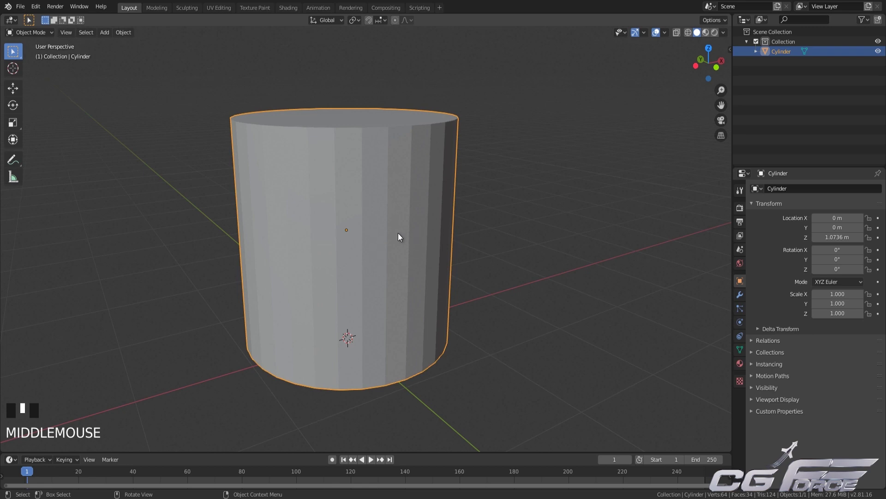
pyautogui.moveTo(398, 233); pyautogui.dragTo(407, 244, button='middle')
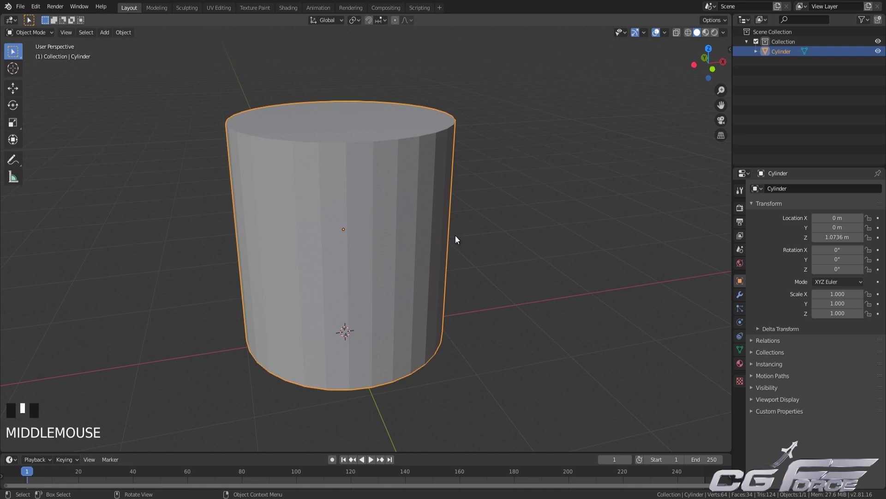
pyautogui.moveTo(388, 270); pyautogui.dragTo(483, 220, button='middle')
# Place a temporary UV sphere beside the cylinder along the Y axis to view its facets, and delete it again.
pyautogui.hotkey('shift', 'a')
pyautogui.hotkey('shift', 'a')
pyautogui.moveTo(502, 200)
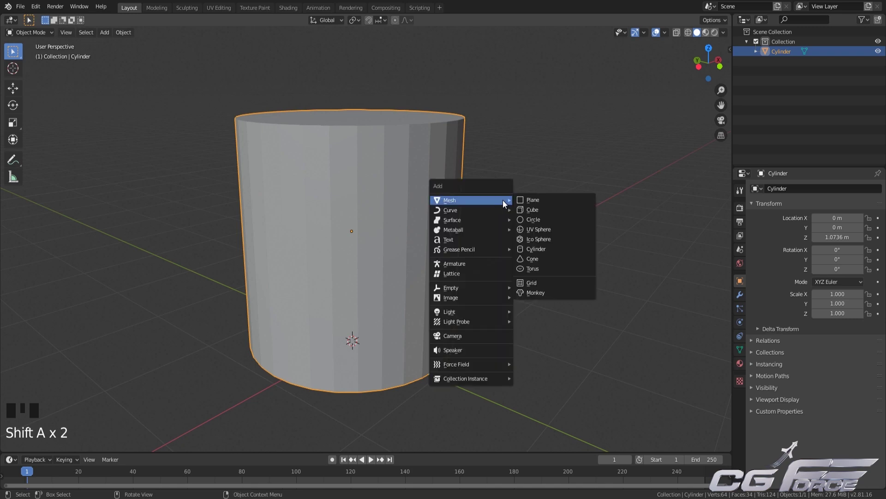
pyautogui.click(547, 228)
pyautogui.scroll(-2, 499, 259)
pyautogui.press('g')
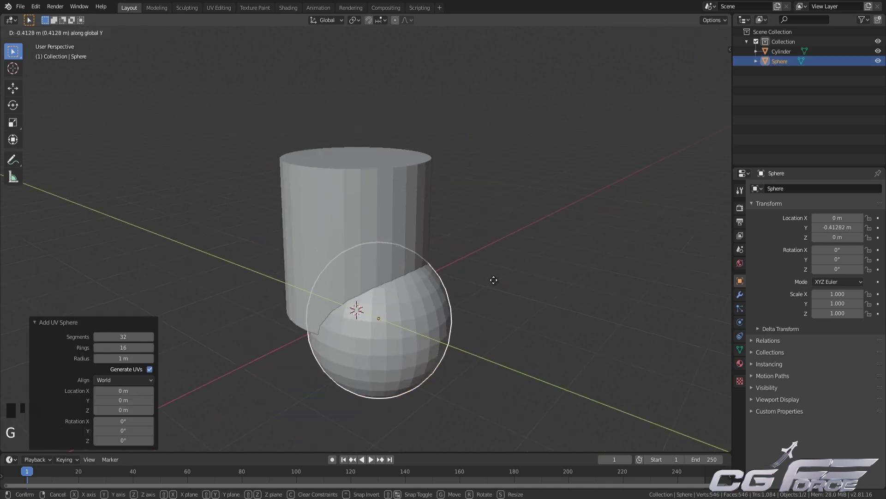
pyautogui.click(625, 289)
pyautogui.moveTo(625, 290); pyautogui.dragTo(522, 269, button='middle')
pyautogui.press('Delete')
pyautogui.scroll(2, 479, 197)
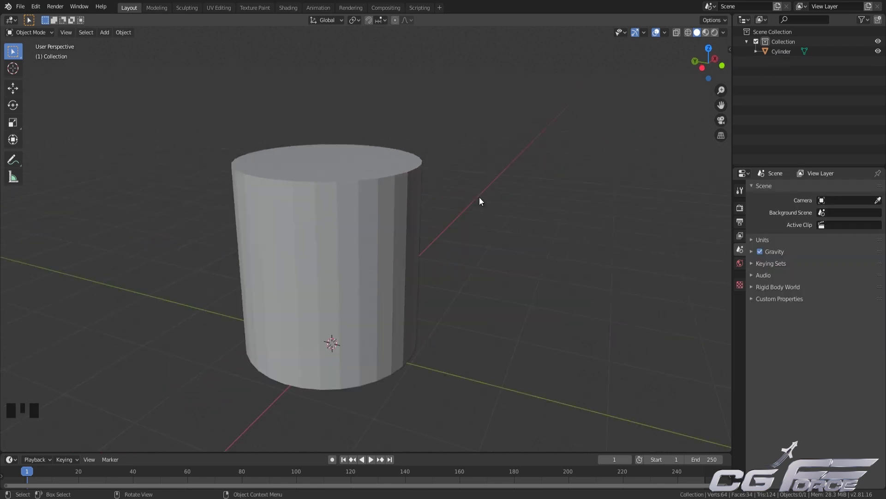
# Apply Shade Smooth to the cylinder and examine the shading across its cap and side.
pyautogui.click(387, 216)
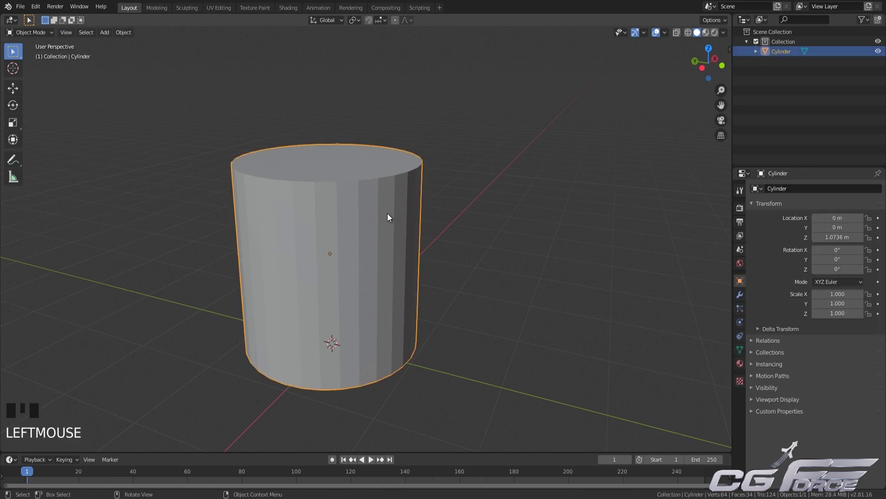
pyautogui.rightClick(446, 186)
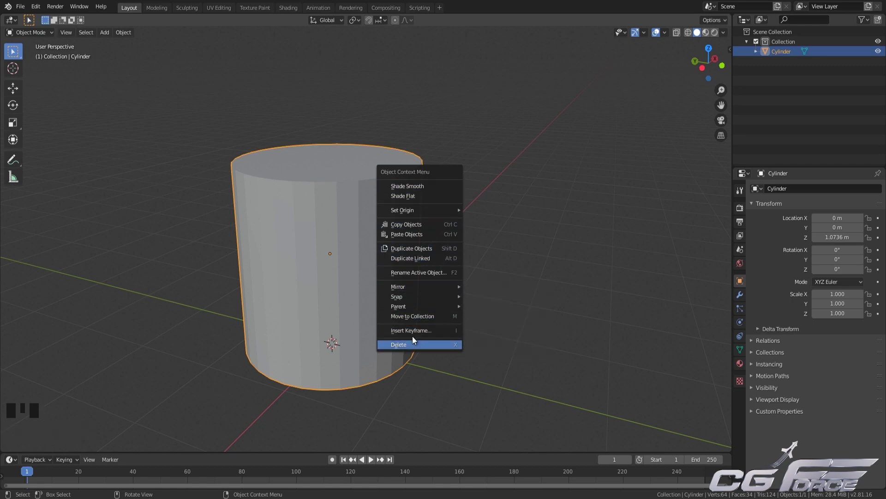
pyautogui.click(435, 187)
pyautogui.moveTo(426, 235)
pyautogui.mouseDown(button='middle')
pyautogui.moveTo(453, 242)
pyautogui.moveTo(465, 258)
pyautogui.moveTo(414, 264)
pyautogui.moveTo(457, 251)
pyautogui.moveTo(453, 261)
pyautogui.moveTo(368, 252)
pyautogui.moveTo(421, 242)
pyautogui.moveTo(409, 264)
pyautogui.moveTo(411, 244)
pyautogui.mouseUp(button='middle')
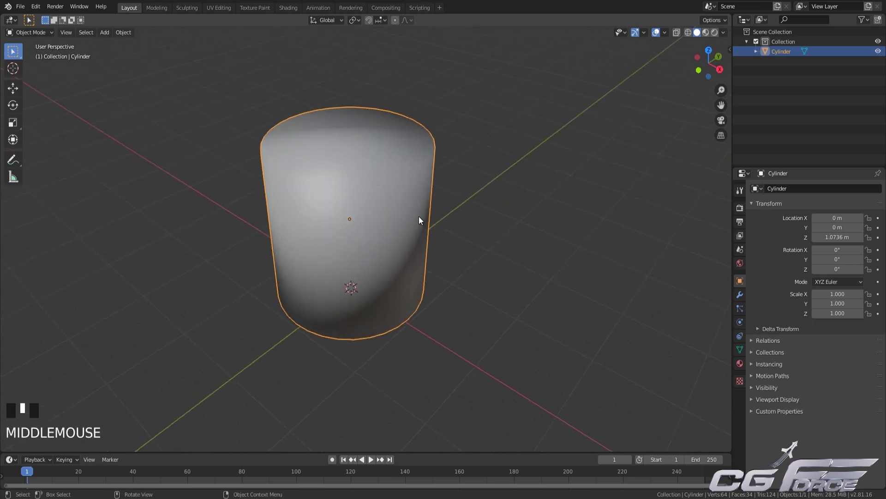
pyautogui.moveTo(393, 126); pyautogui.dragTo(389, 248, button='middle')
pyautogui.scroll(2, 416, 241)
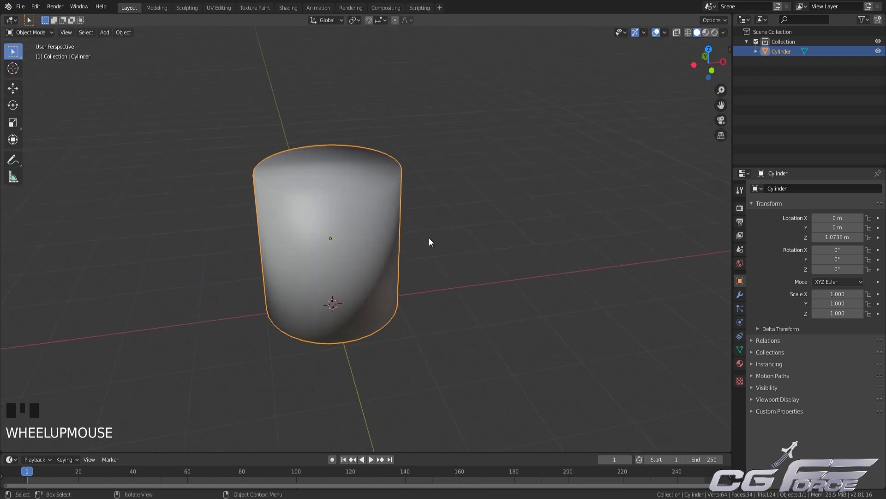
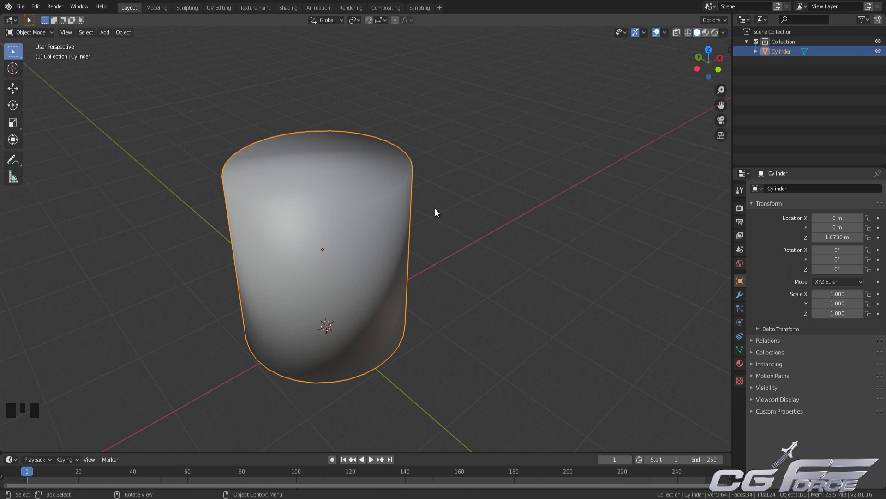
# View the cylinder in wireframe to check its geometry, and return to solid shading to compare the smoothed surface.
pyautogui.hotkey('shift', 'z')
pyautogui.moveTo(434, 211)
pyautogui.mouseDown(button='middle')
pyautogui.moveTo(428, 239)
pyautogui.moveTo(458, 220)
pyautogui.moveTo(447, 241)
pyautogui.moveTo(428, 240)
pyautogui.mouseUp(button='middle')
pyautogui.hotkey('shift', 'z')
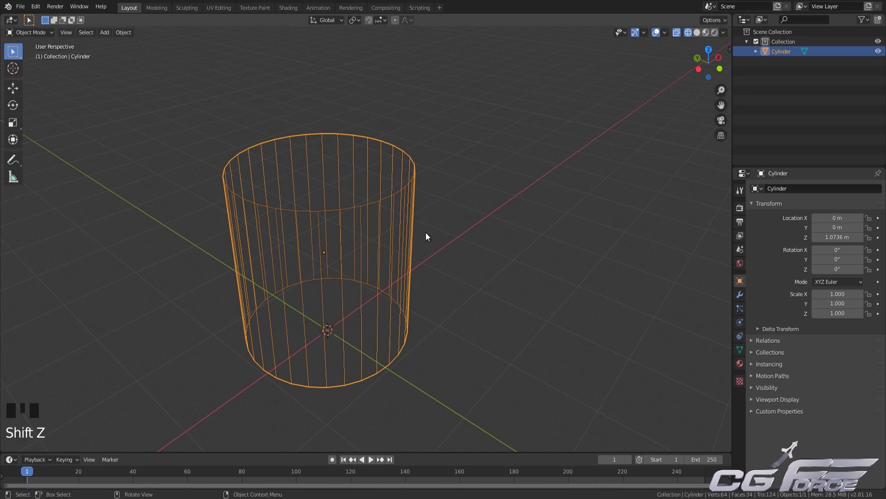
pyautogui.moveTo(435, 239)
pyautogui.mouseDown(button='middle')
pyautogui.moveTo(426, 250)
pyautogui.moveTo(455, 249)
pyautogui.mouseUp(button='middle')
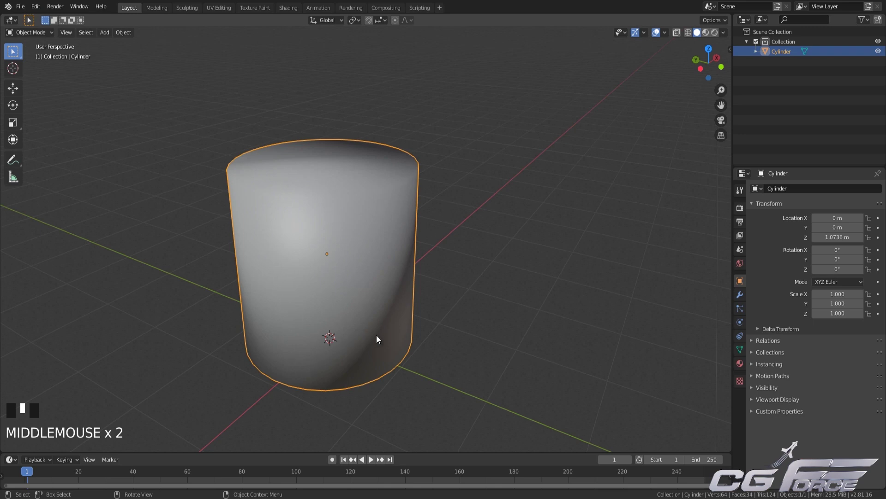
pyautogui.moveTo(230, 205); pyautogui.dragTo(427, 312, button='middle')
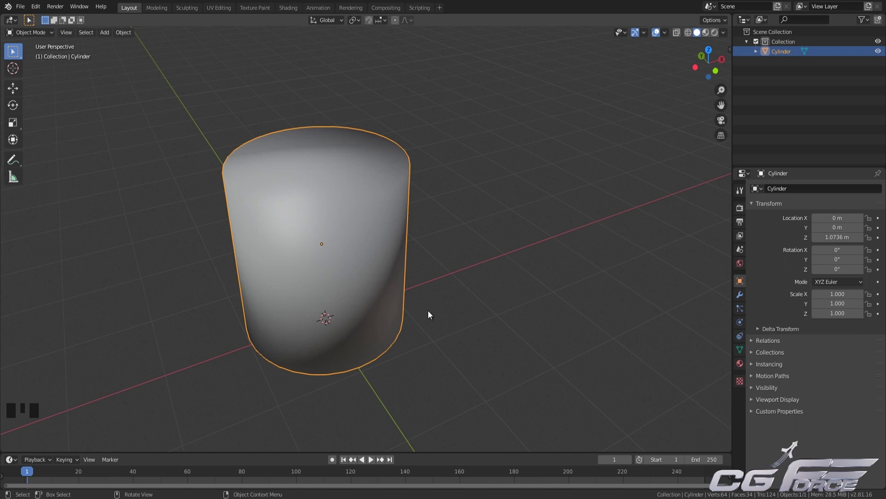
# Enable Auto Smooth in the cylinder's mesh data normals settings and examine the edge between its cap and side.
pyautogui.click(741, 349)
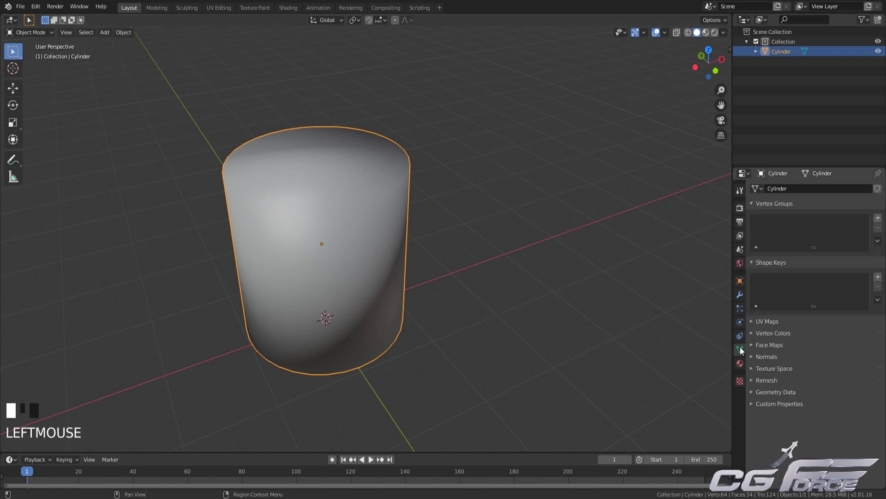
pyautogui.click(757, 356)
pyautogui.scroll(-2, 770, 361)
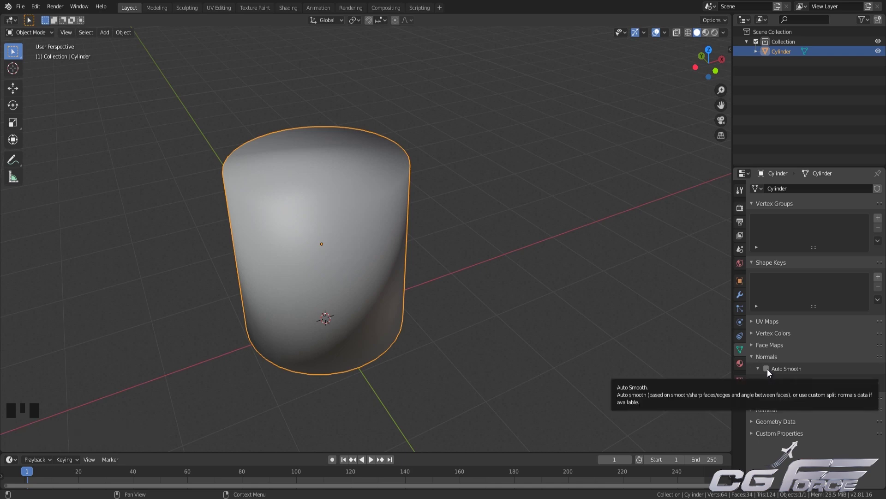
pyautogui.click(767, 369)
pyautogui.moveTo(505, 310); pyautogui.dragTo(502, 296, button='middle')
pyautogui.scroll(3, 501, 295)
pyautogui.keyDown('shift'); pyautogui.scroll(-1, 453, 320); pyautogui.keyUp('shift')
pyautogui.scroll(2, 451, 273)
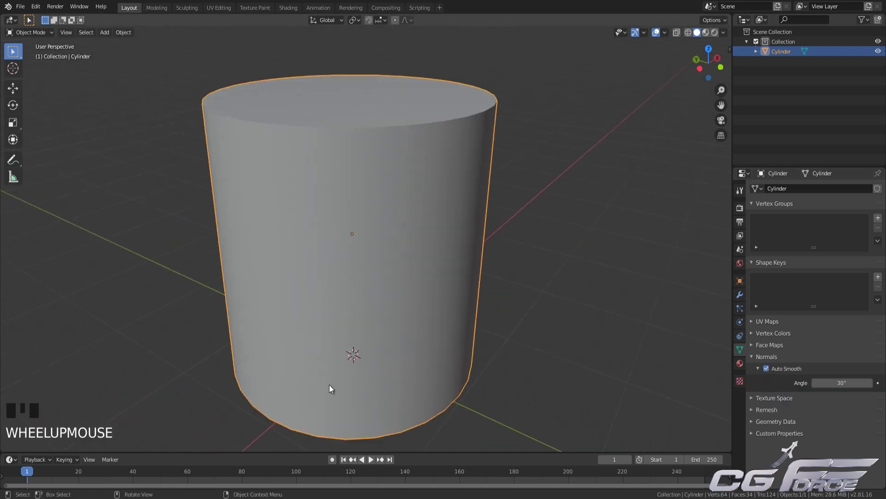
pyautogui.moveTo(434, 202); pyautogui.dragTo(474, 264, button='middle')
pyautogui.scroll(-2, 470, 230)
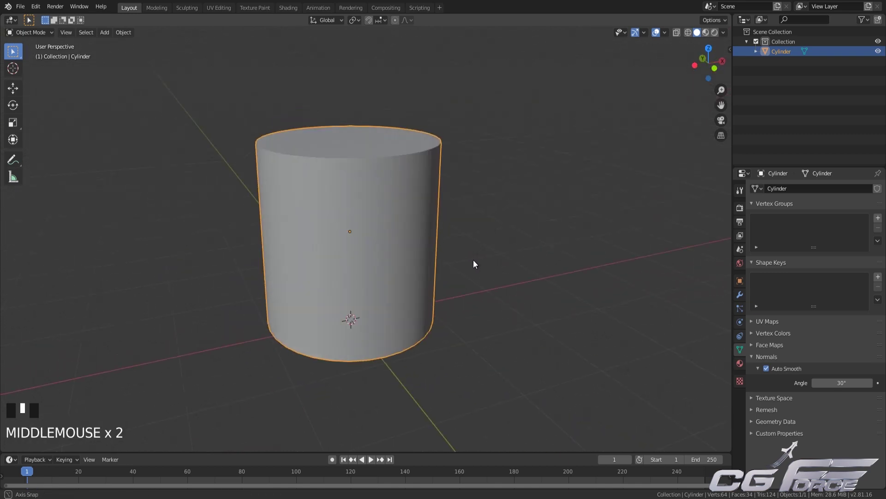
pyautogui.scroll(1, 415, 263)
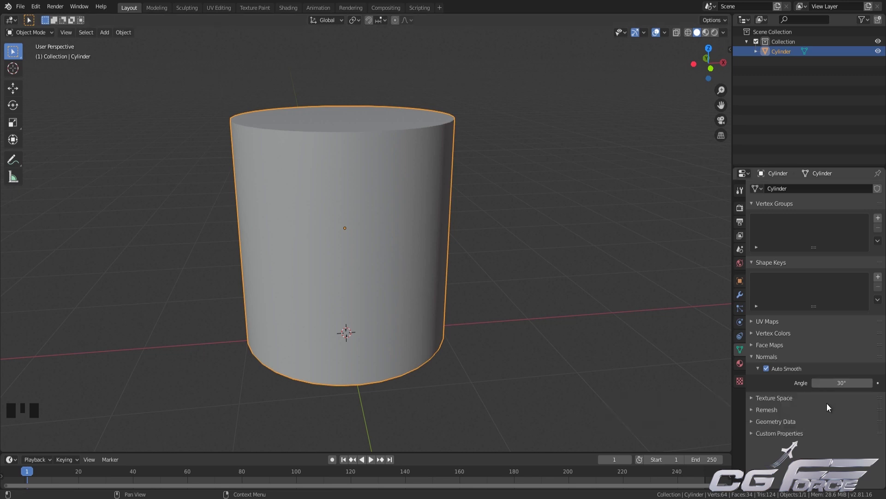
# Lower the cylinder's Auto Smooth angle to 0° and examine the facets on its side.
pyautogui.click(829, 384)
pyautogui.moveTo(829, 383)
pyautogui.mouseDown()
pyautogui.moveTo(841, 383)
pyautogui.moveTo(72, 382)
pyautogui.moveTo(665, 381)
pyautogui.moveTo(544, 400)
pyautogui.moveTo(117, 406)
pyautogui.moveTo(845, 407)
pyautogui.moveTo(490, 406)
pyautogui.mouseUp()
pyautogui.moveTo(455, 295); pyautogui.dragTo(458, 287, button='middle')
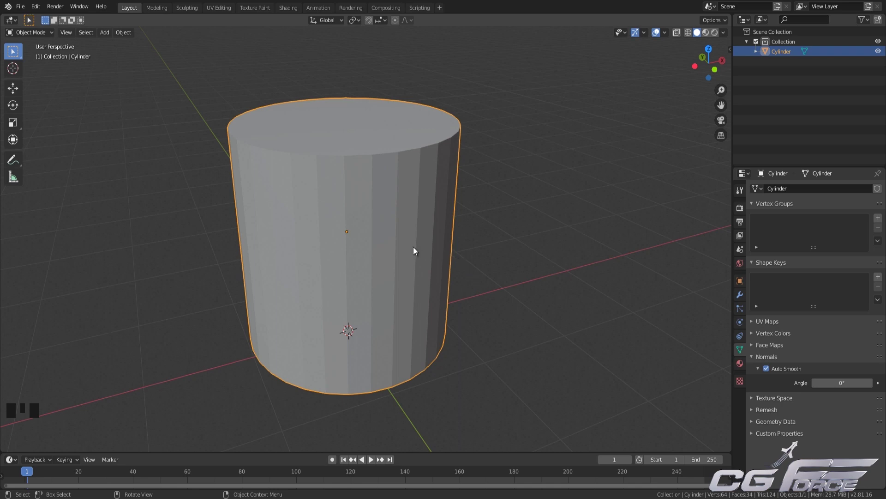
# Set the cylinder's Auto Smooth angle to 30° and examine the shading around its side.
pyautogui.moveTo(834, 384); pyautogui.dragTo(835, 384)
pyautogui.click(835, 385)
pyautogui.press('BackSpace')
pyautogui.press('BackSpace')
pyautogui.press('BackSpace')
pyautogui.press('BackSpace')
pyautogui.write('0')
pyautogui.press('Return')
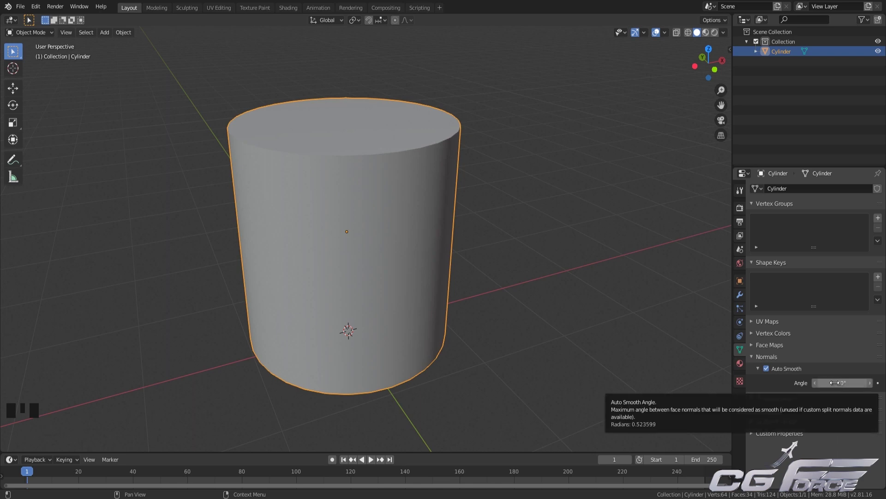
pyautogui.moveTo(515, 311); pyautogui.dragTo(617, 303, button='middle')
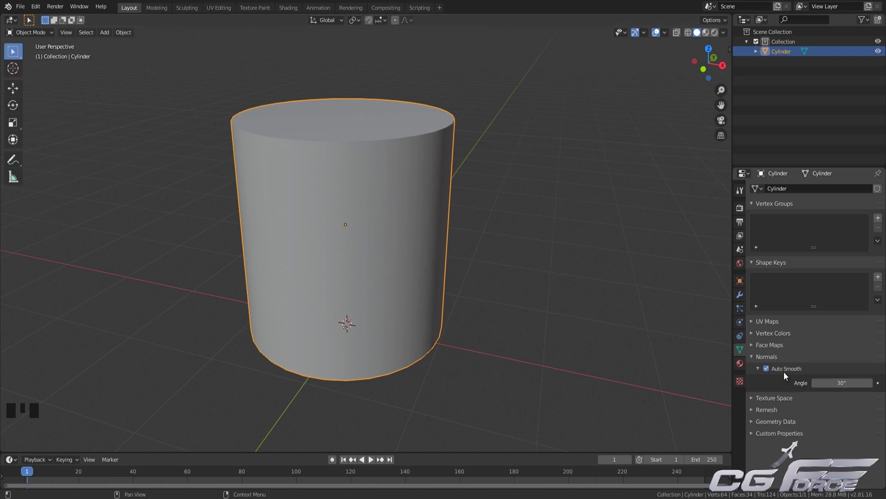
# Enter Edit Mode on the cylinder and switch the normals overlay from face normals to vertex normals, inspecting the cap's edge.
pyautogui.press('Tab')
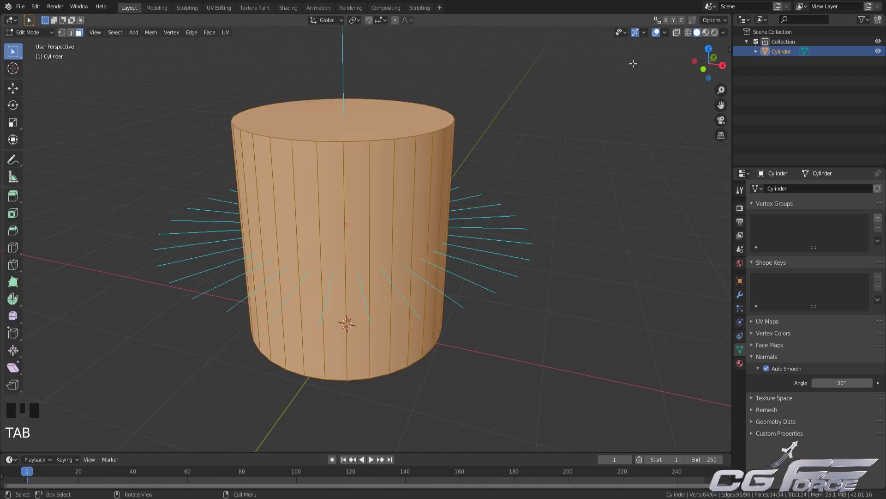
pyautogui.click(661, 31)
pyautogui.click(628, 377)
pyautogui.click(609, 376)
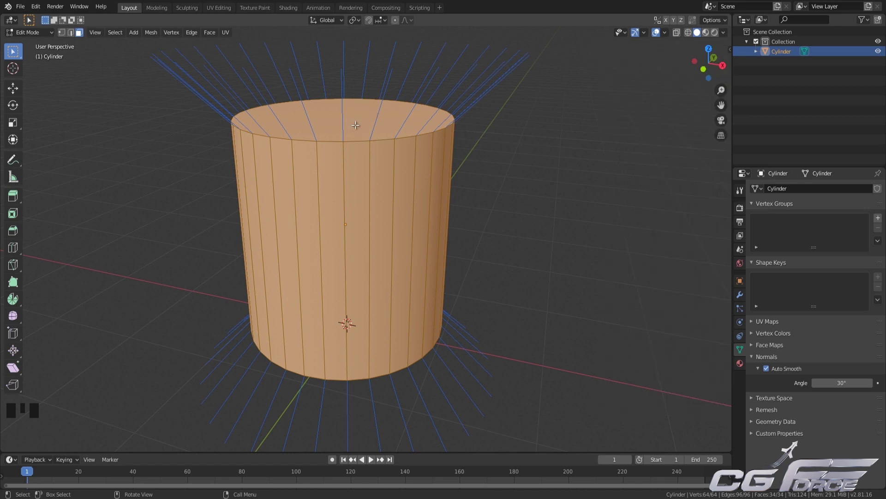
pyautogui.moveTo(353, 122); pyautogui.dragTo(574, 200, button='middle')
# Return to Object Mode, clear the selection and reselect the cylinder.
pyautogui.press('Tab')
pyautogui.moveTo(546, 248); pyautogui.dragTo(563, 263, button='middle')
pyautogui.click(519, 267)
pyautogui.click(409, 198)
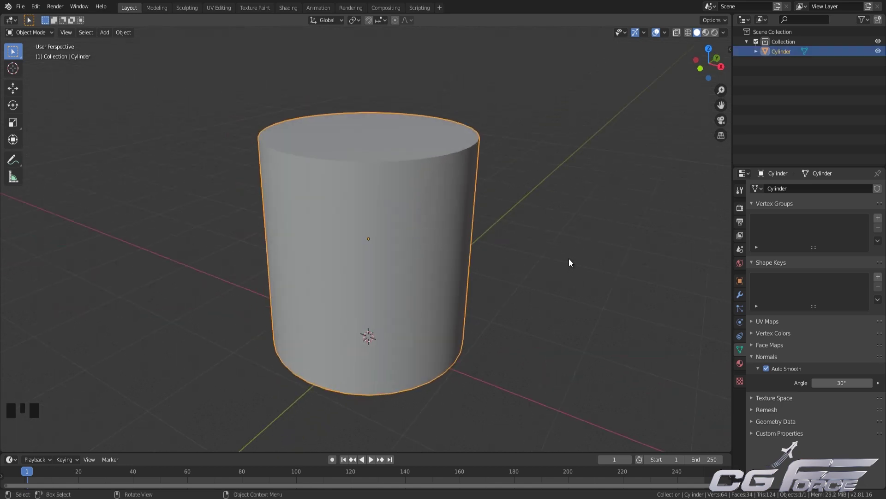